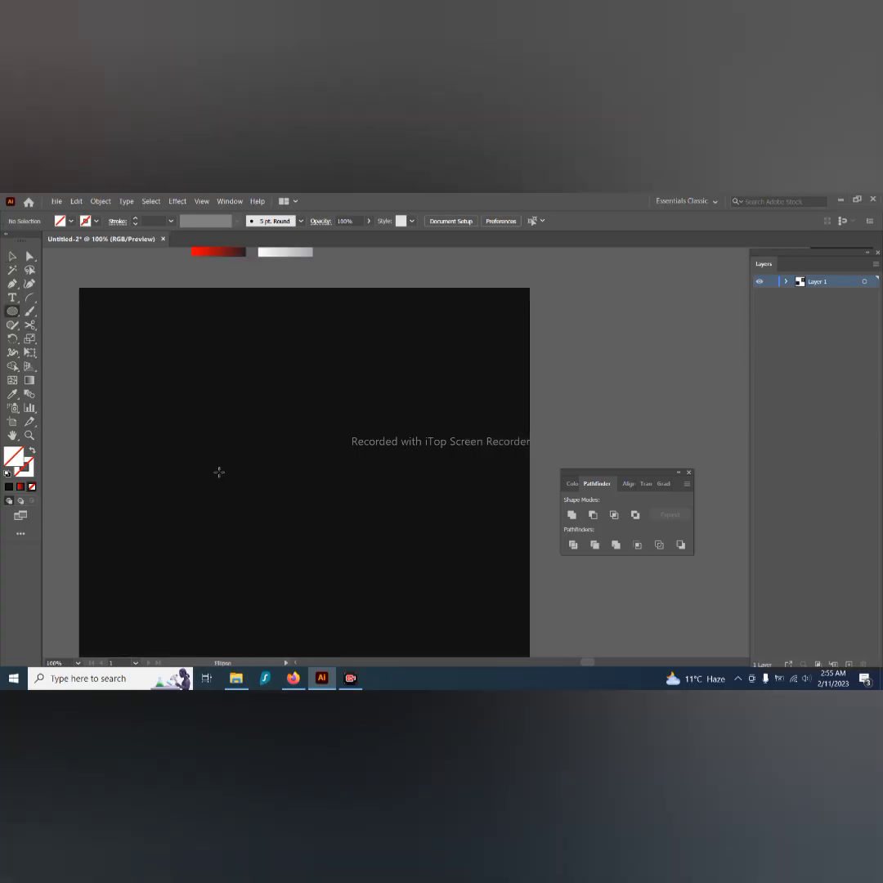
# Step: Draw an ellipse and give it a 2 pt white stroke
pyautogui.moveTo(223, 485); pyautogui.dragTo(246, 484)
pyautogui.press('v')
pyautogui.scroll(2, 238, 490)
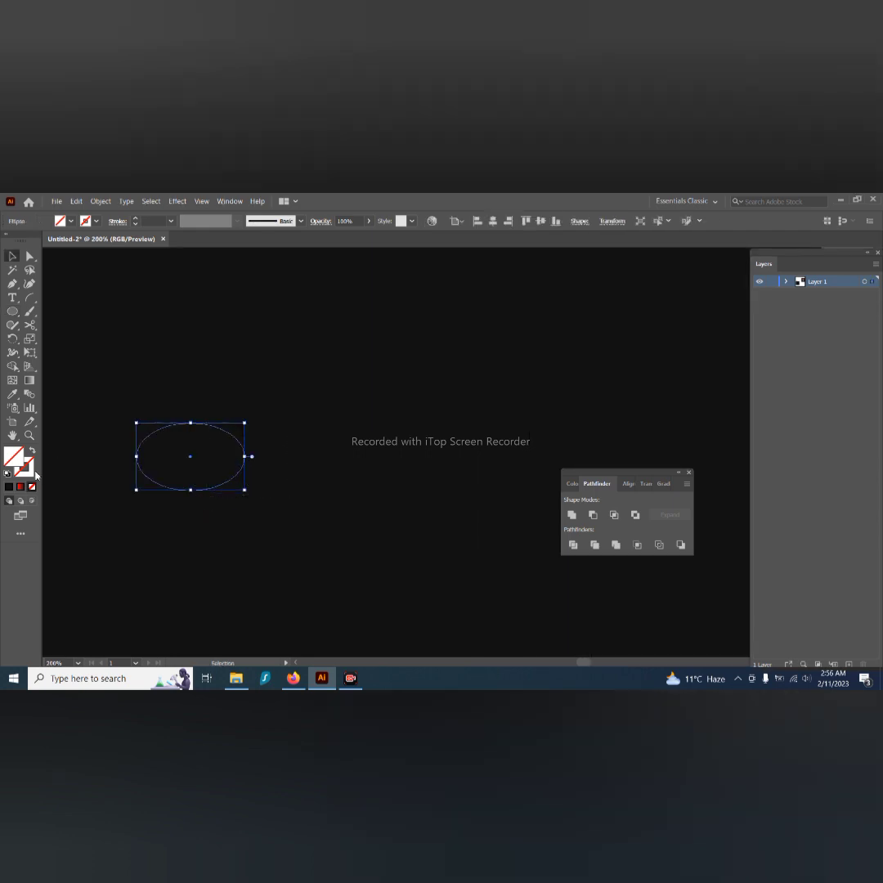
pyautogui.write('2')
pyautogui.press('Return')
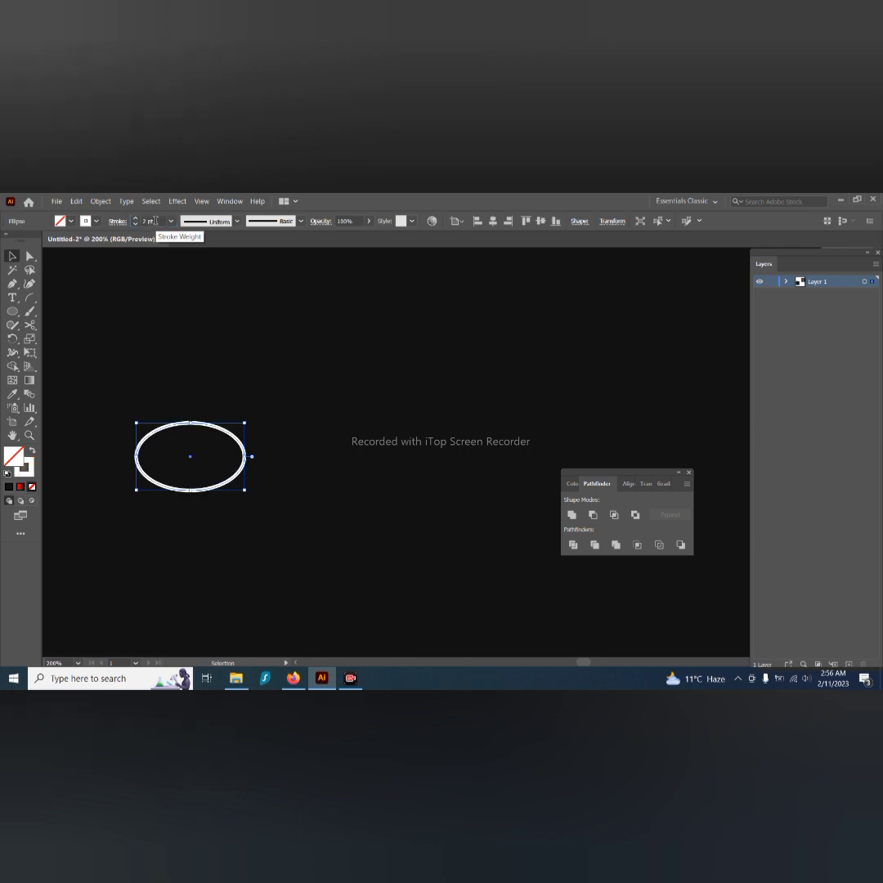
# Step: Duplicate the ellipse to the right to make five in a row, then group them
pyautogui.moveTo(193, 461); pyautogui.dragTo(298, 453)
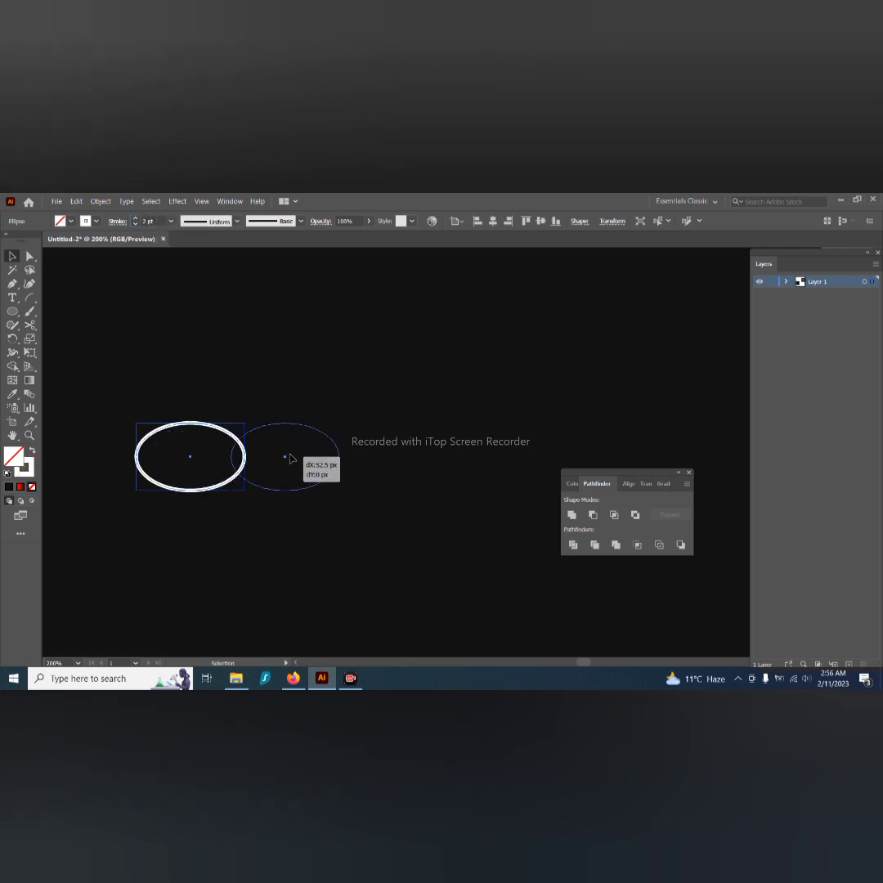
pyautogui.hotkey('ctrl', 'd')
pyautogui.hotkey('ctrl', 'd')
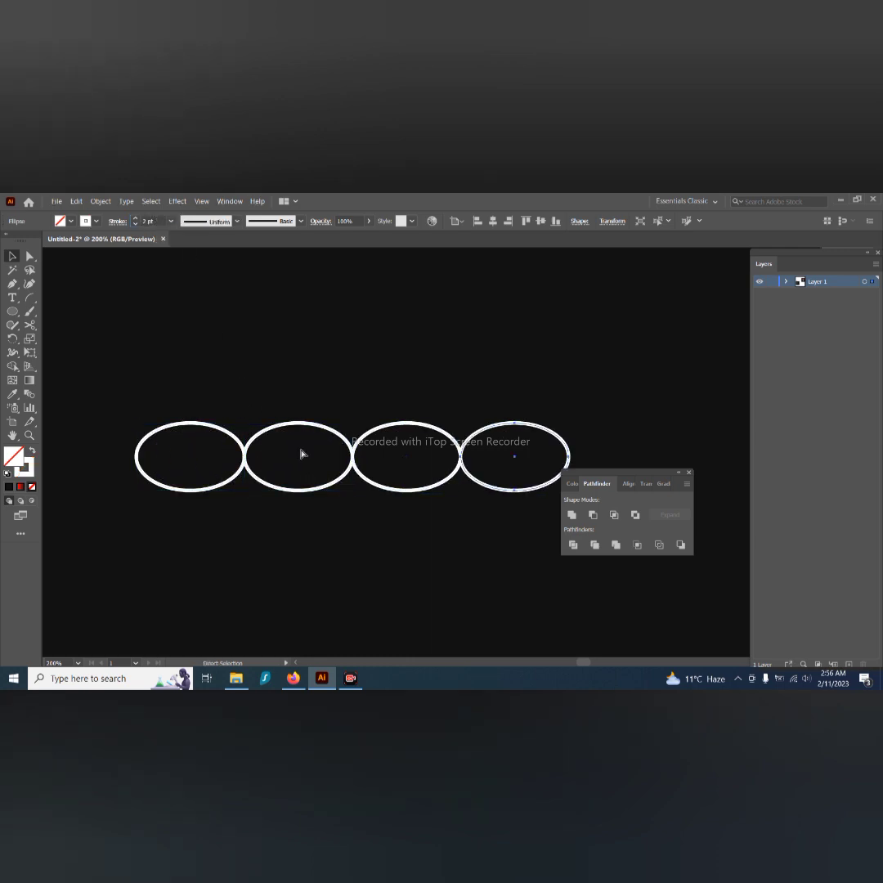
pyautogui.hotkey('ctrl', 'd')
pyautogui.scroll(-2, 278, 531)
pyautogui.moveTo(152, 453); pyautogui.dragTo(433, 523)
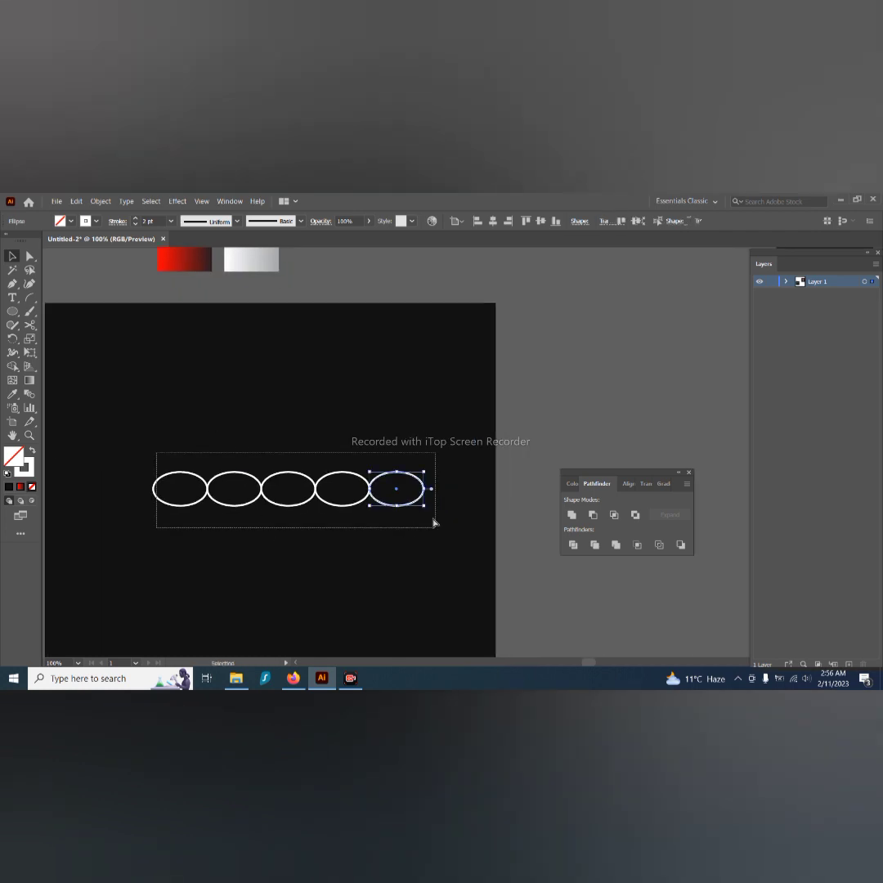
pyautogui.hotkey('ctrl', 'g')
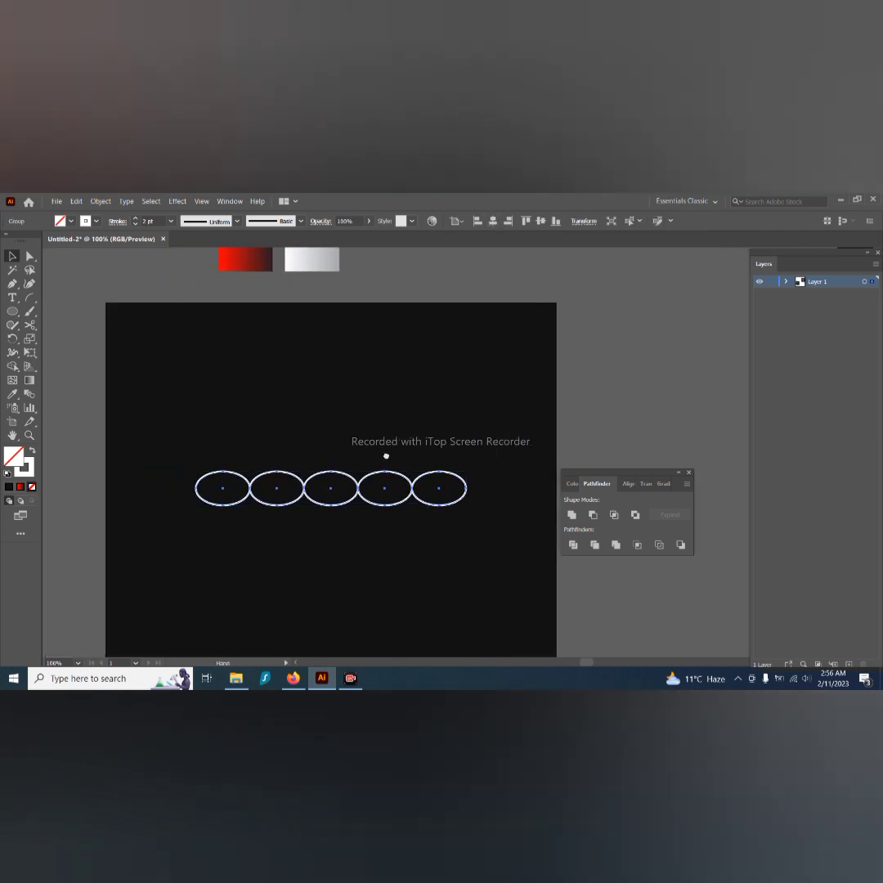
# Step: Delete the ellipses' bottom anchors with Direct Selection to leave five arches
pyautogui.scroll(2, 385, 455)
pyautogui.press('a')
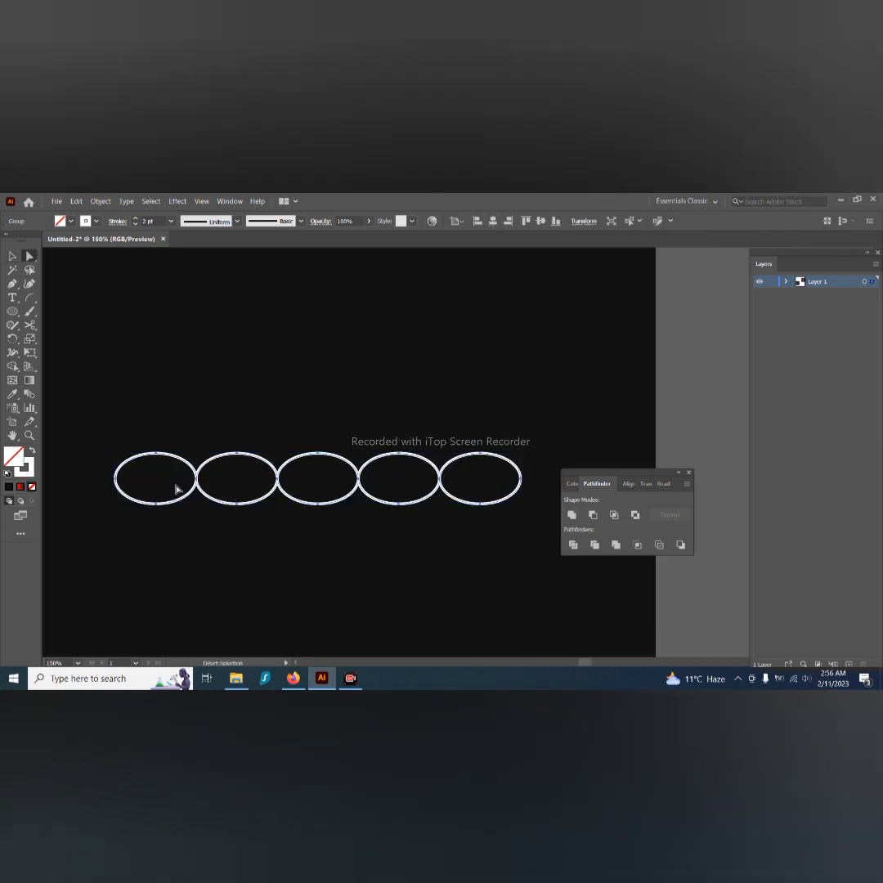
pyautogui.moveTo(514, 502); pyautogui.dragTo(526, 494)
pyautogui.press('Delete')
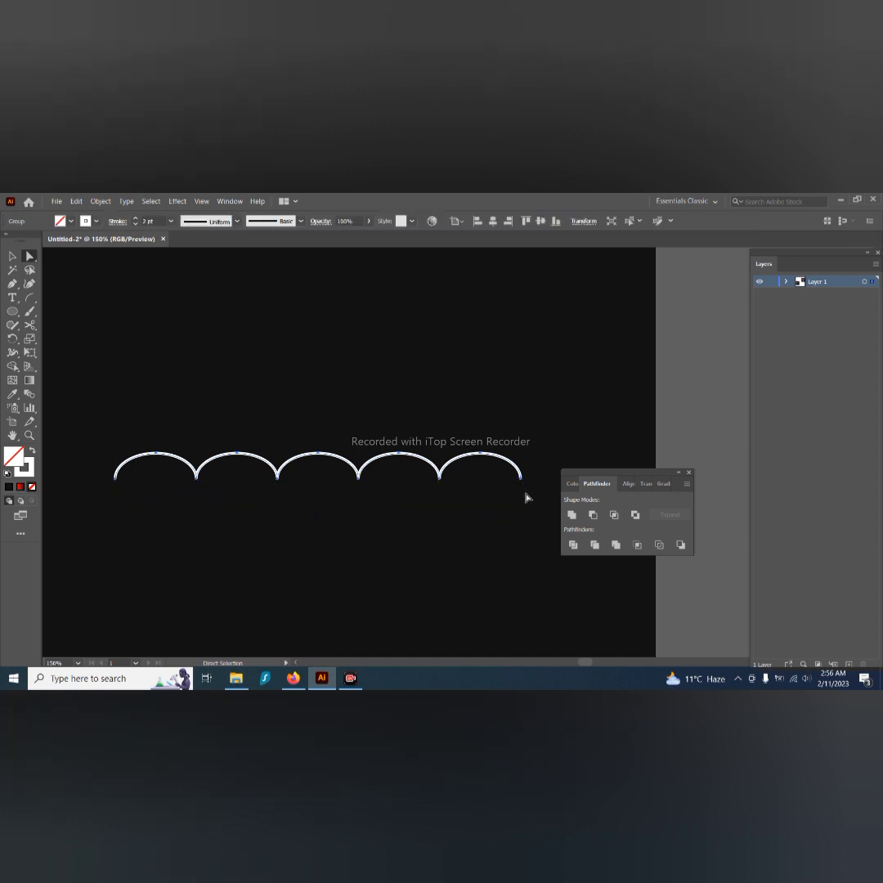
# Step: Draw a tall vertical pole line through the arches, centred on the middle arch
pyautogui.click(526, 497)
pyautogui.press('v')
pyautogui.scroll(-2, 374, 546)
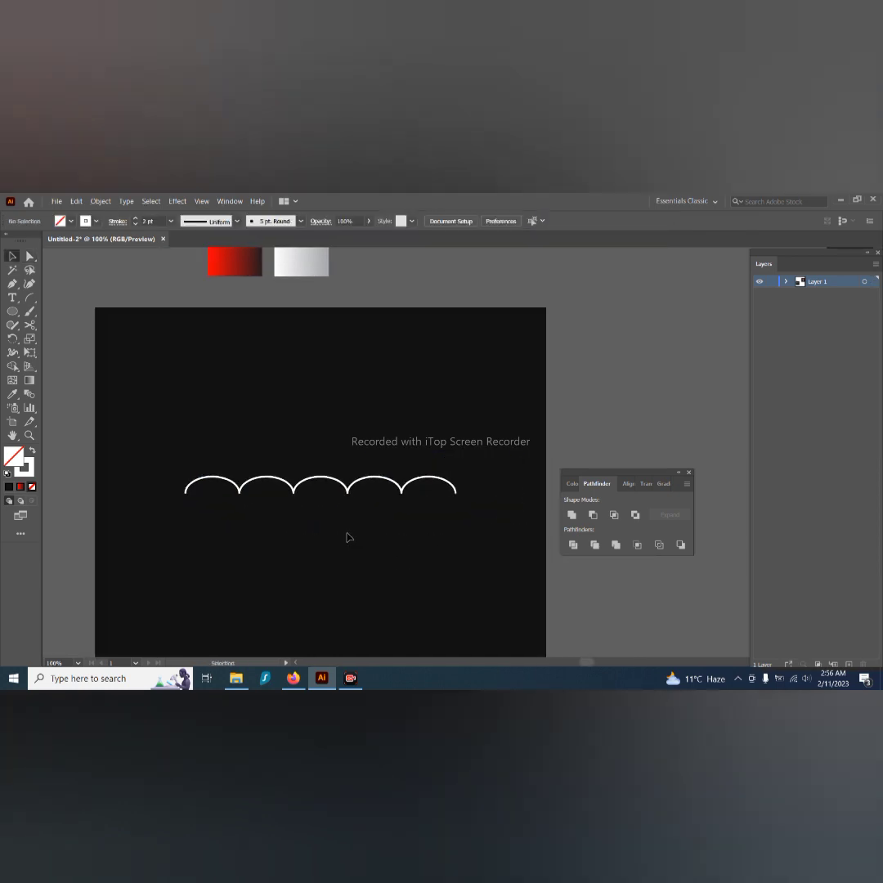
pyautogui.click(317, 382)
pyautogui.keyDown('shift'); pyautogui.click(320, 617); pyautogui.keyUp('shift')
pyautogui.press('v')
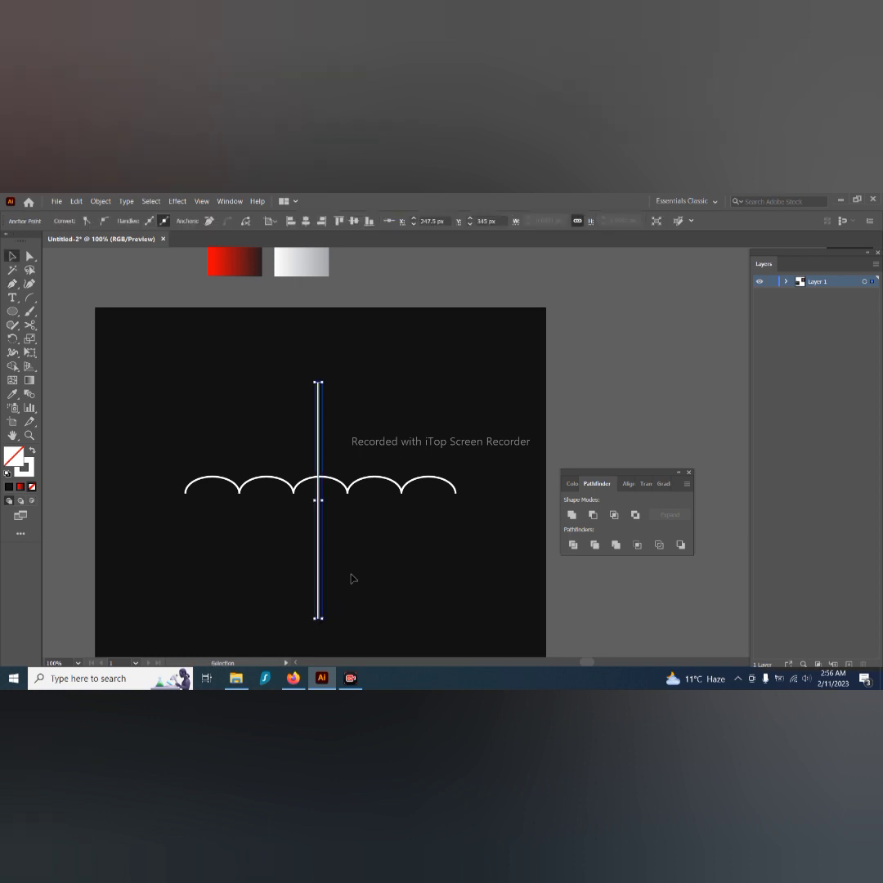
pyautogui.click(492, 221)
# Step: Try an arc from the left arch end, undo it, and select all objects
pyautogui.scroll(2, 384, 457)
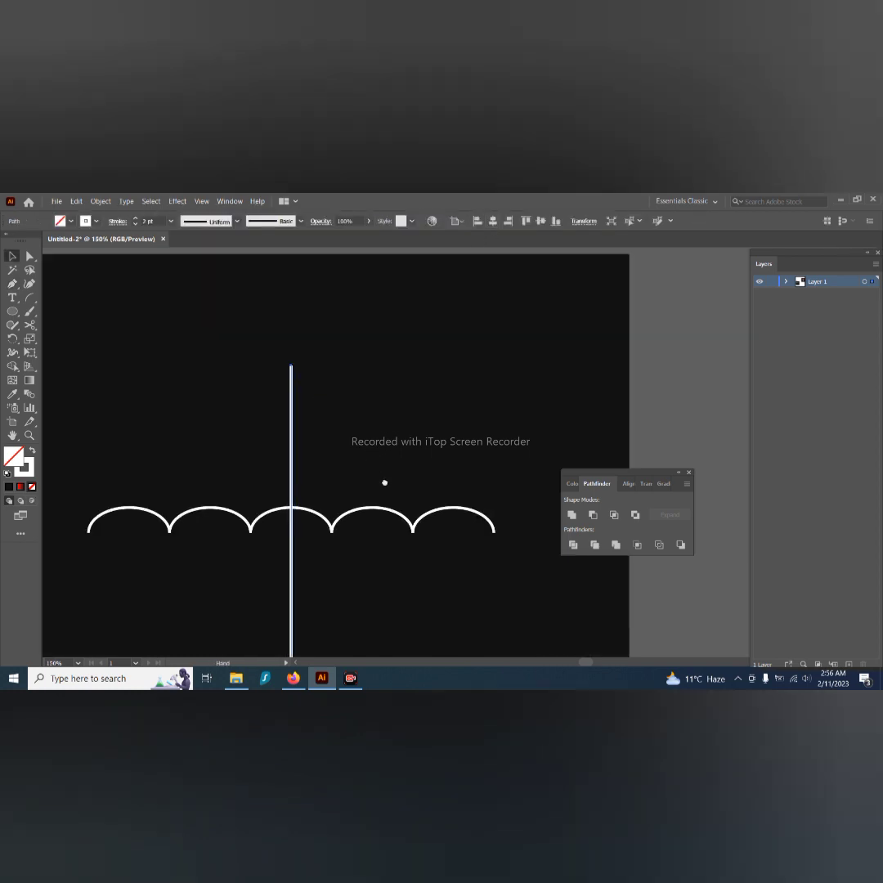
pyautogui.click(28, 297)
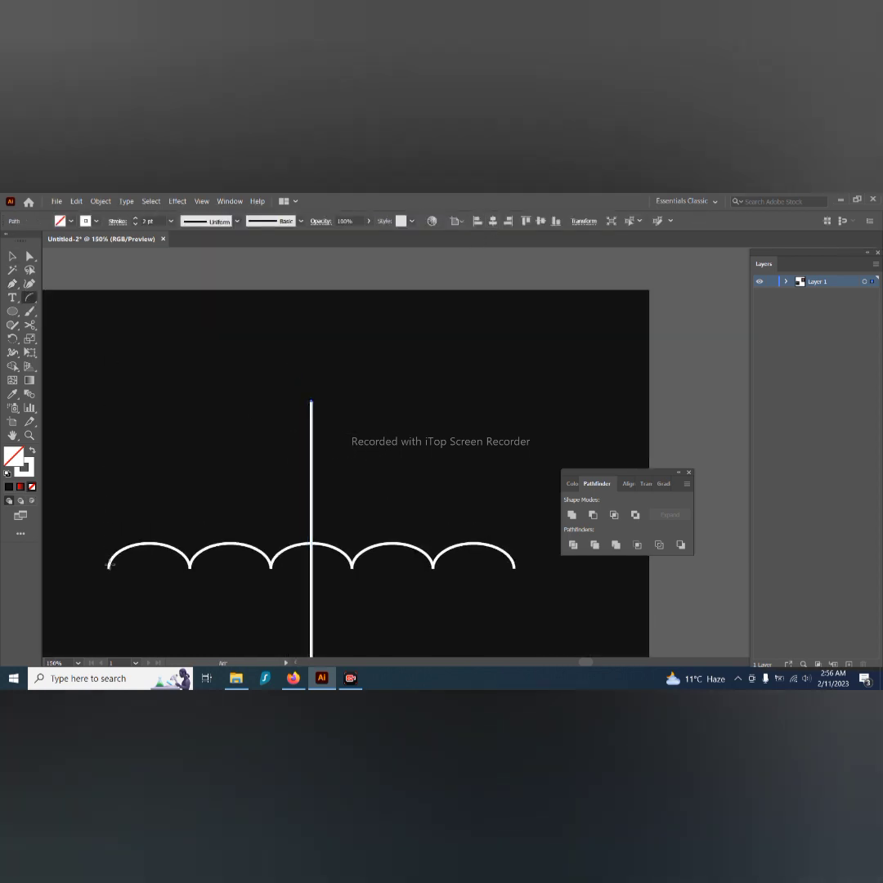
pyautogui.moveTo(108, 567); pyautogui.dragTo(207, 463)
pyautogui.hotkey('ctrl', 'z')
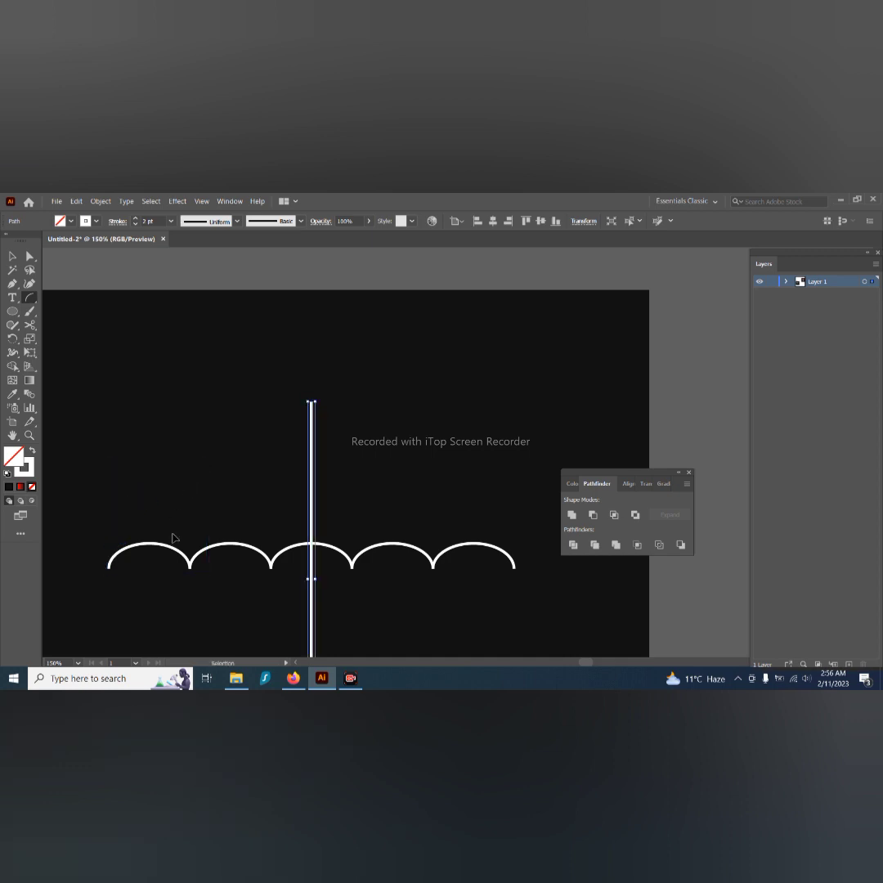
pyautogui.hotkey('ctrl', 'a')
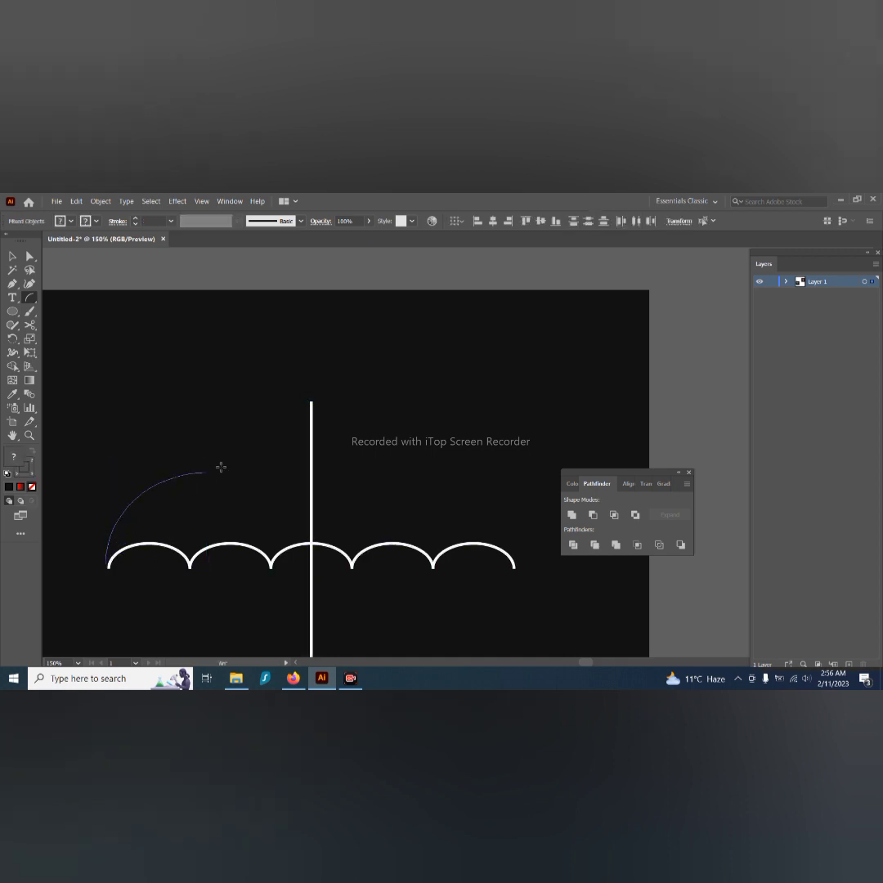
# Step: Draw arc ribs from both outer ends and every arch junction up to the pole's top
pyautogui.moveTo(108, 566); pyautogui.dragTo(221, 466)
pyautogui.hotkey('ctrl', 'z')
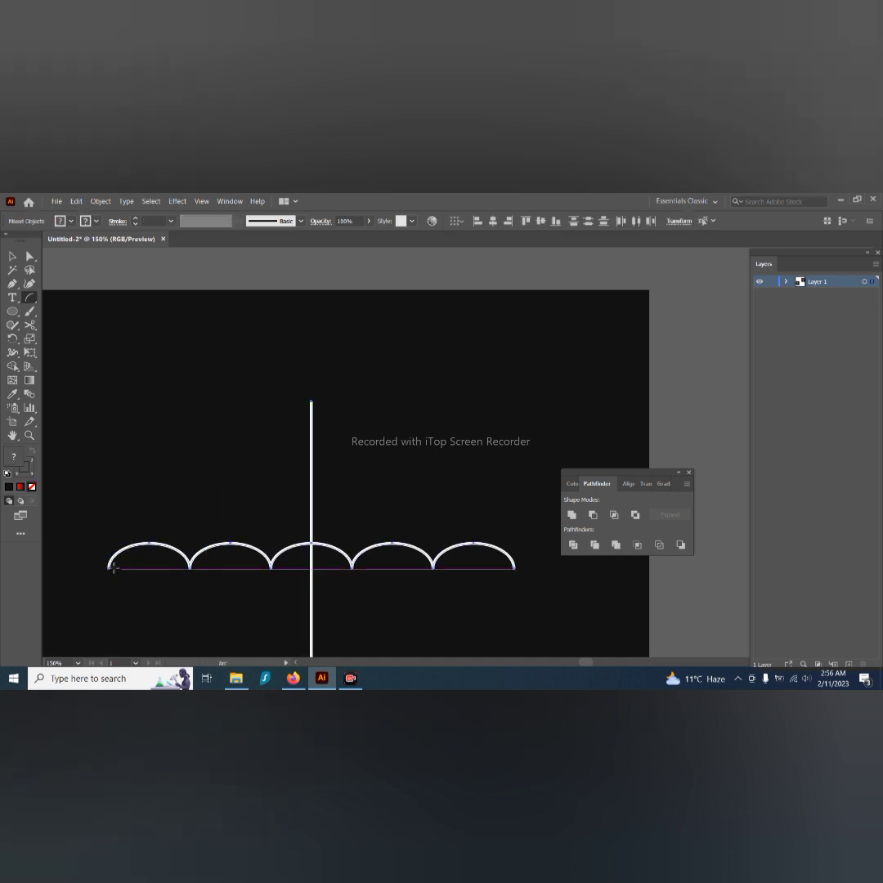
pyautogui.moveTo(108, 567); pyautogui.dragTo(311, 400)
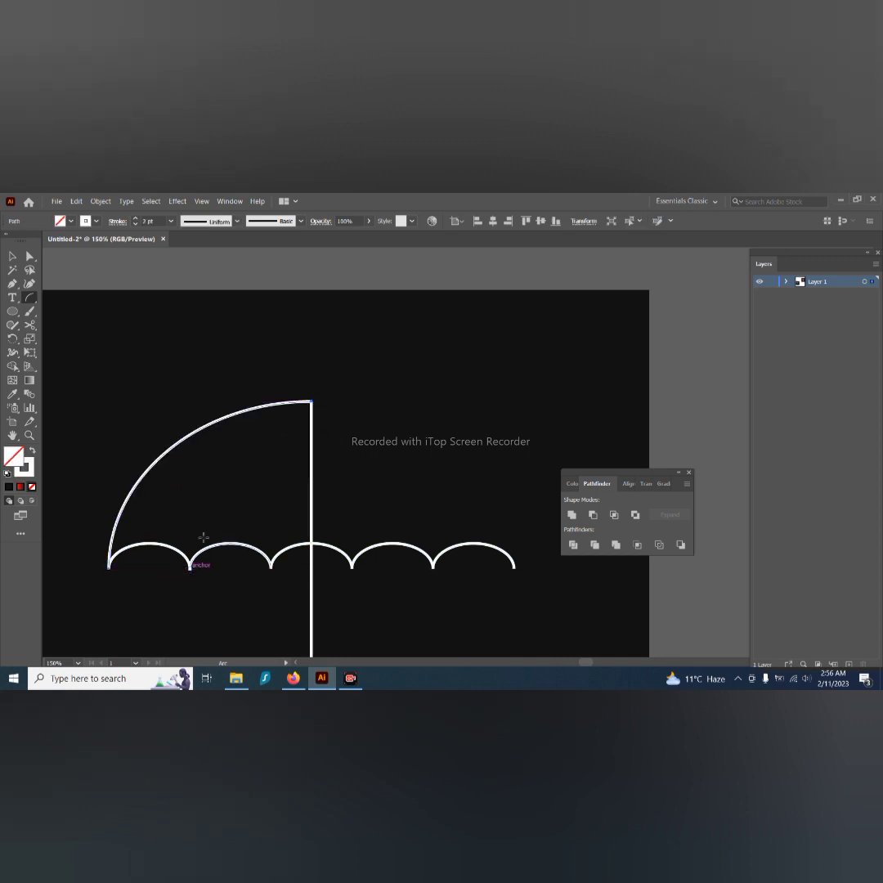
pyautogui.moveTo(190, 565); pyautogui.dragTo(311, 401)
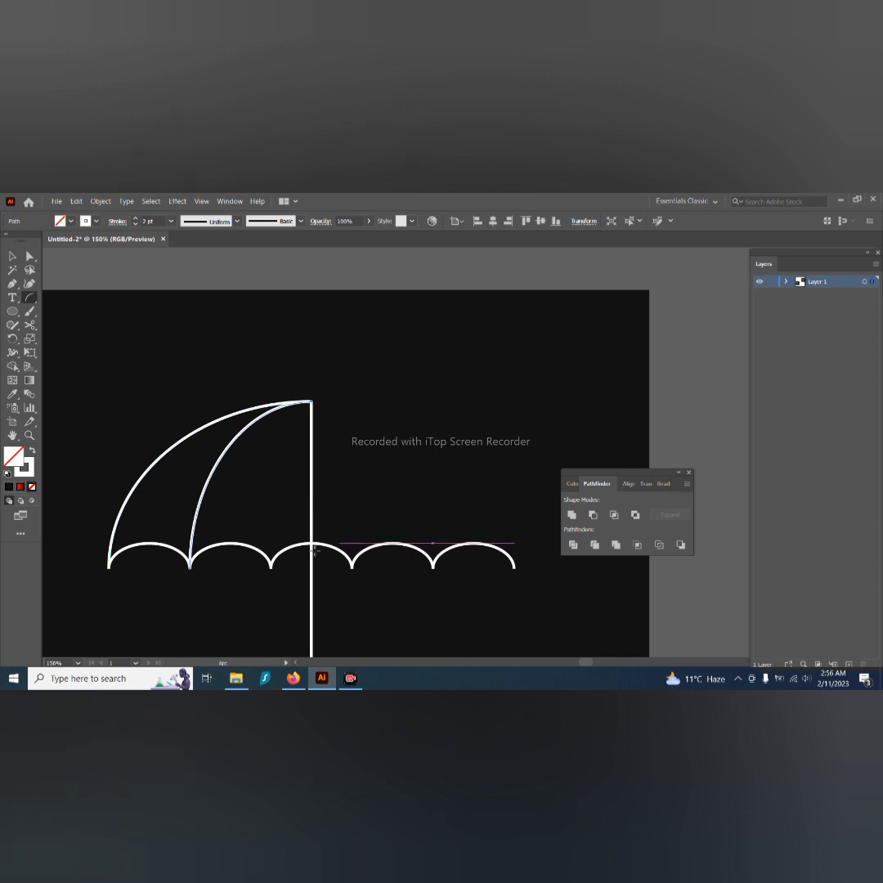
pyautogui.moveTo(270, 565); pyautogui.dragTo(311, 400)
pyautogui.moveTo(351, 565); pyautogui.dragTo(312, 401)
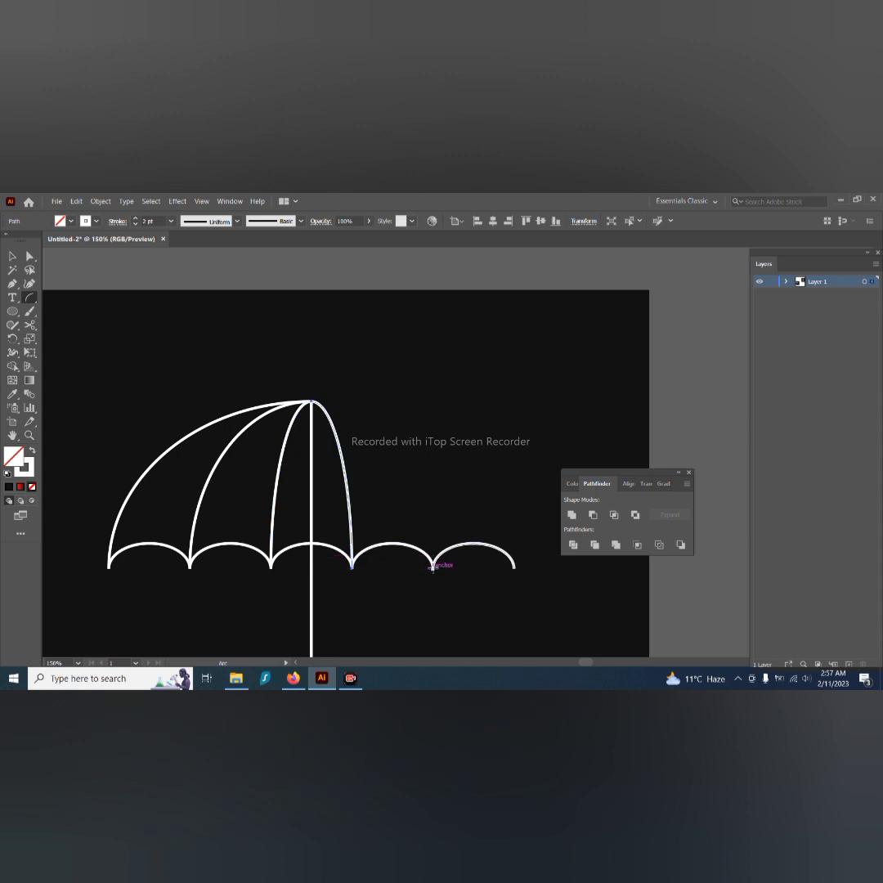
pyautogui.moveTo(433, 565); pyautogui.dragTo(311, 401)
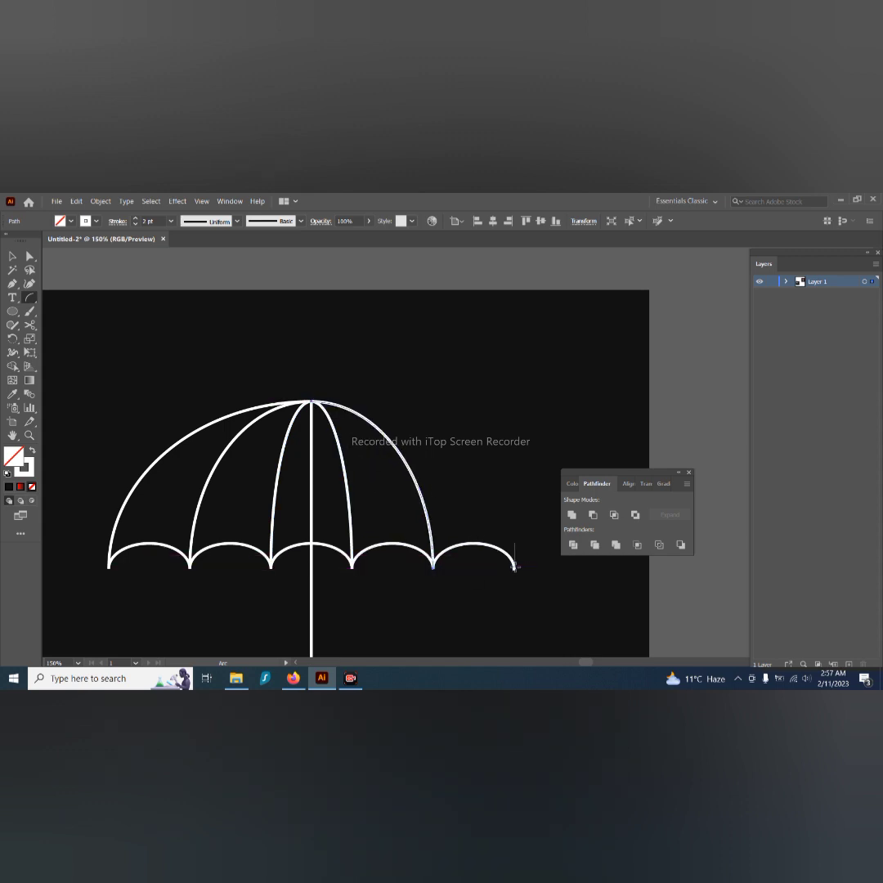
pyautogui.moveTo(514, 565); pyautogui.dragTo(312, 401)
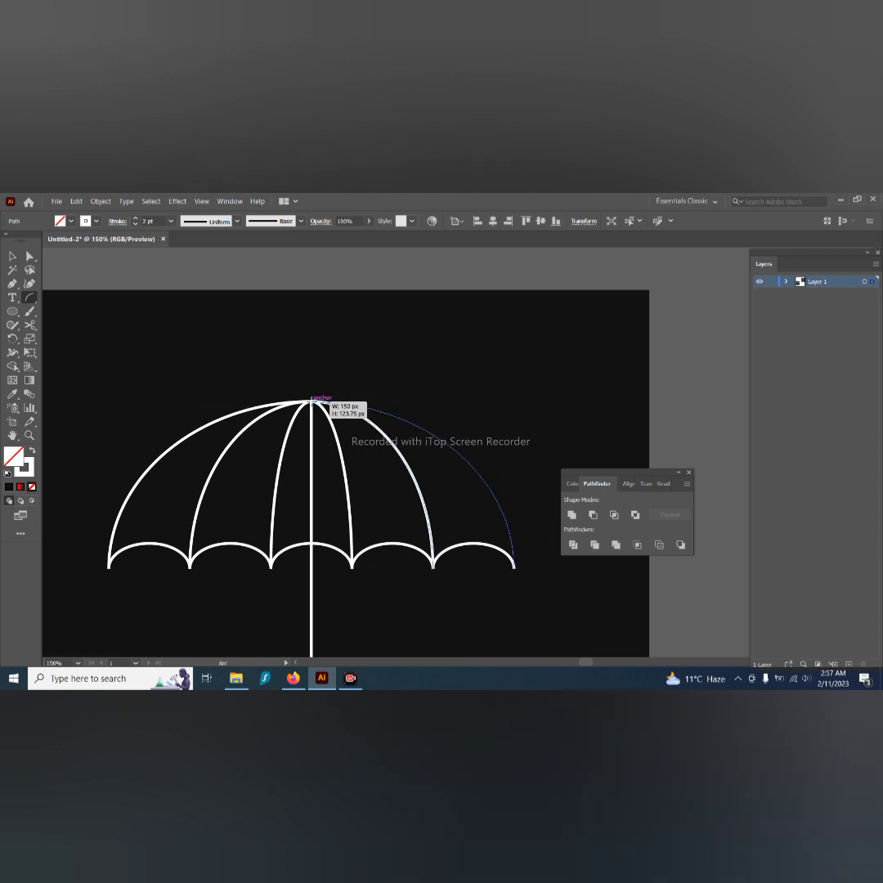
pyautogui.moveTo(312, 400); pyautogui.dragTo(312, 400)
# Step: Zoom out and delete the umbrella pole
pyautogui.hotkey('ctrl', '-')
pyautogui.hotkey('ctrl', '-')
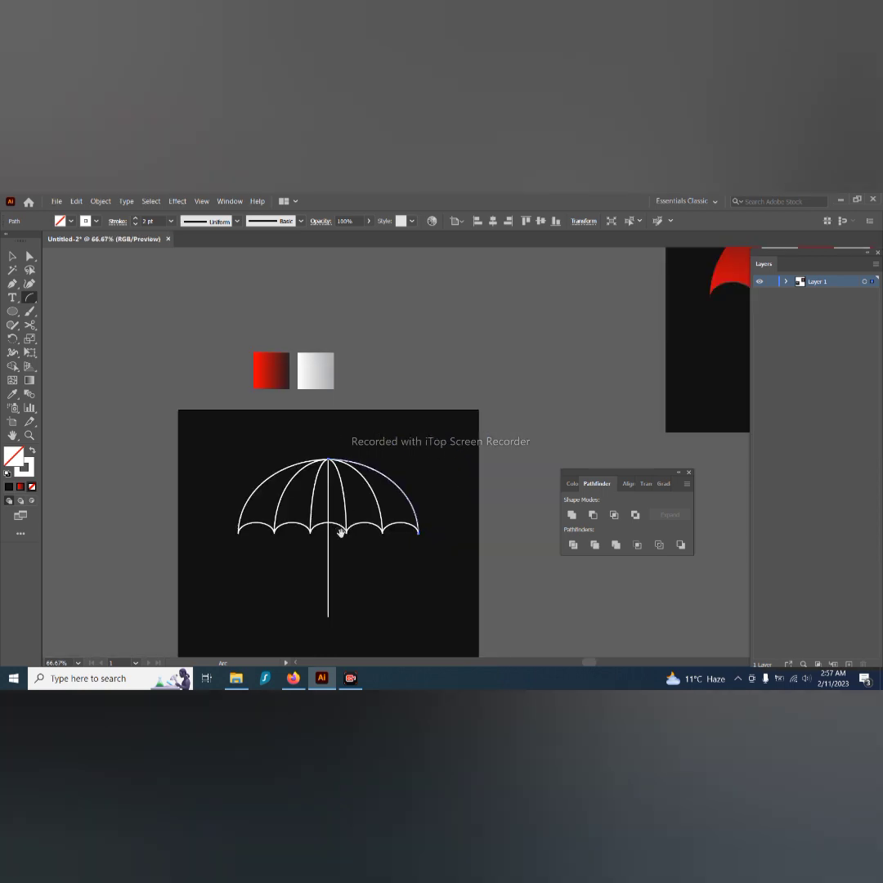
pyautogui.press('v')
pyautogui.click(385, 540)
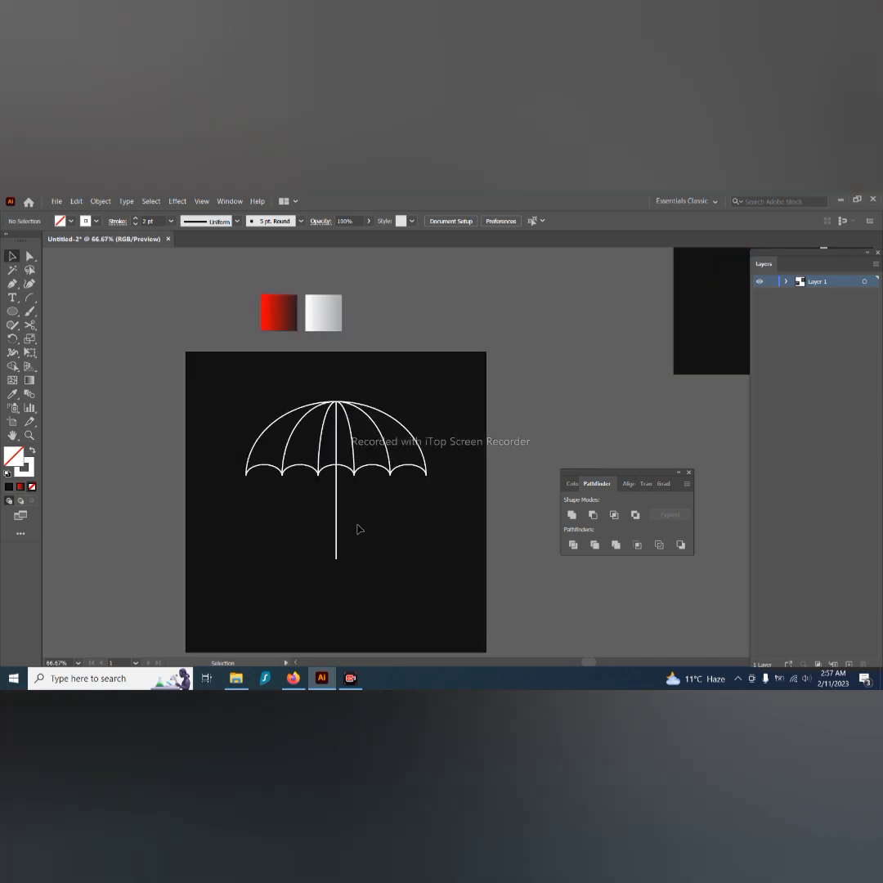
pyautogui.keyDown('alt'); pyautogui.scroll(1, 353, 540); pyautogui.keyUp('alt')
pyautogui.click(322, 551)
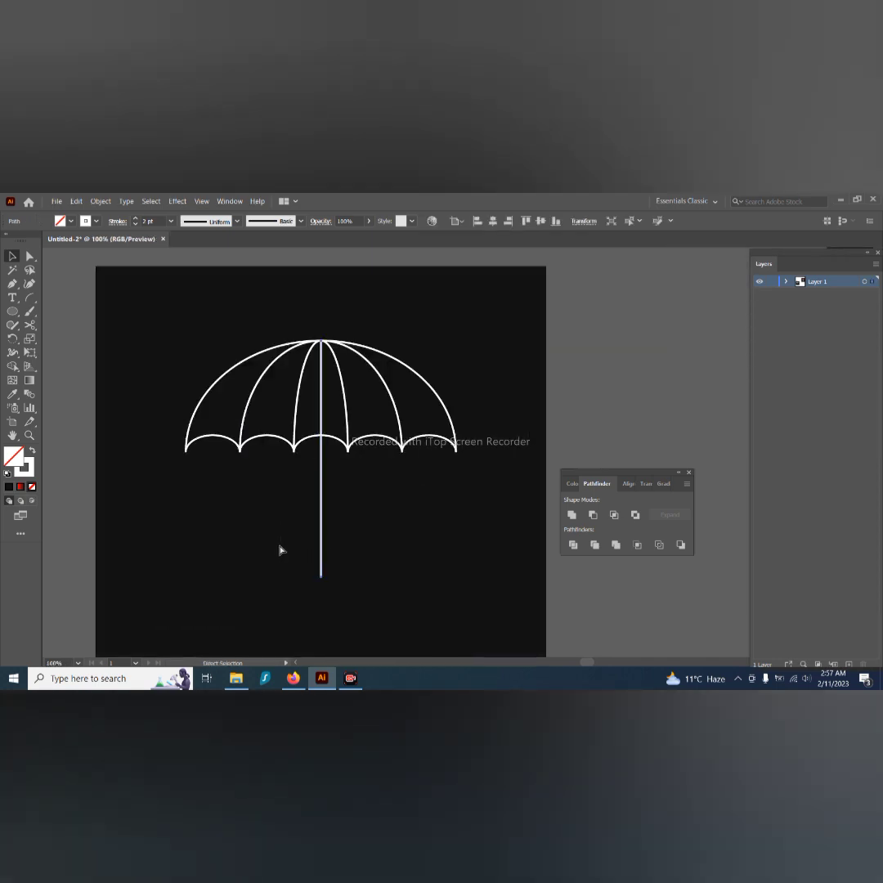
pyautogui.press('Delete')
# Step: Divide the canopy with Pathfinder, ungroup the pieces, and give them a 5 pt stroke
pyautogui.moveTo(478, 534); pyautogui.dragTo(477, 534)
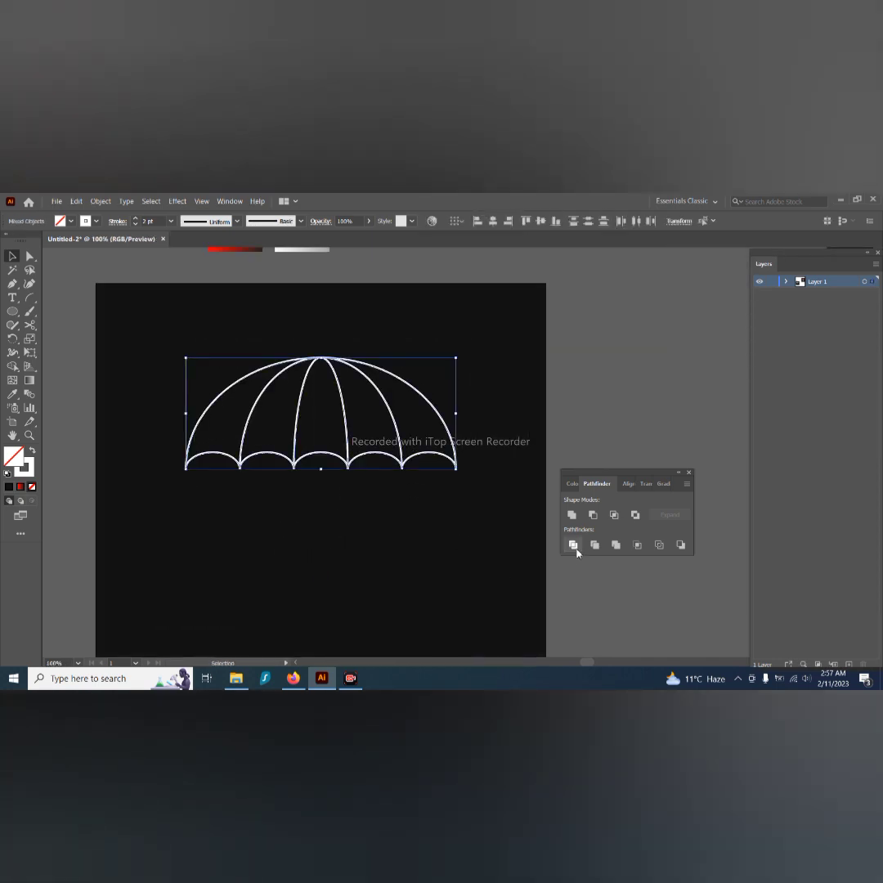
pyautogui.click(573, 545)
pyautogui.rightClick(355, 525)
pyautogui.click(407, 434)
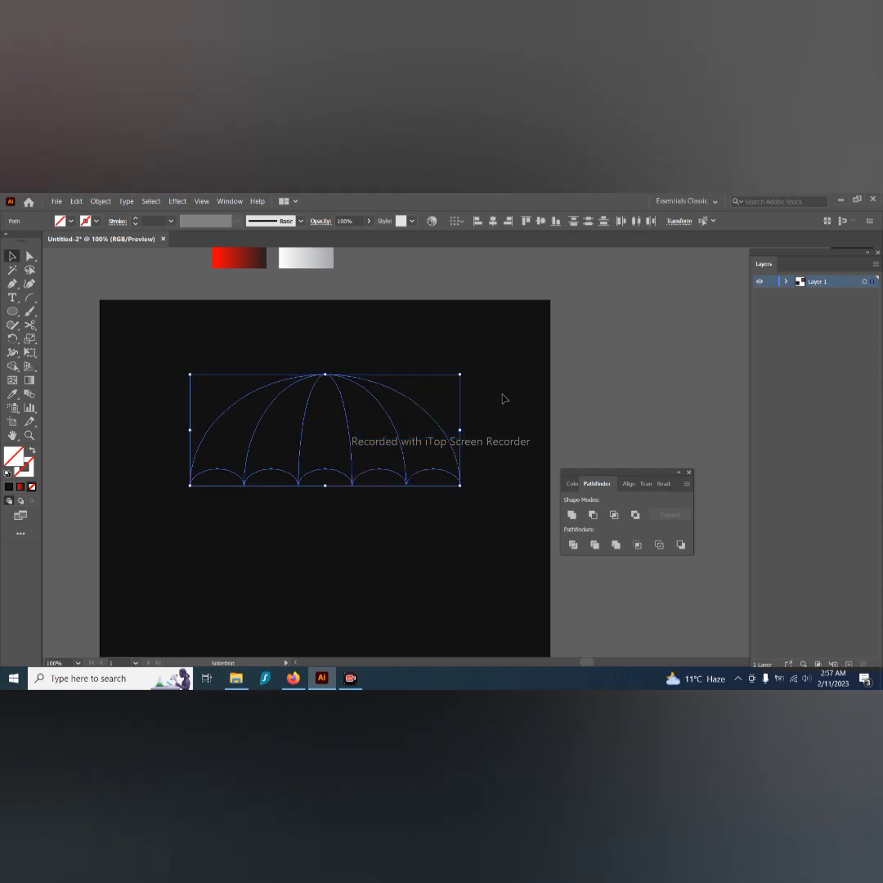
pyautogui.click(27, 467)
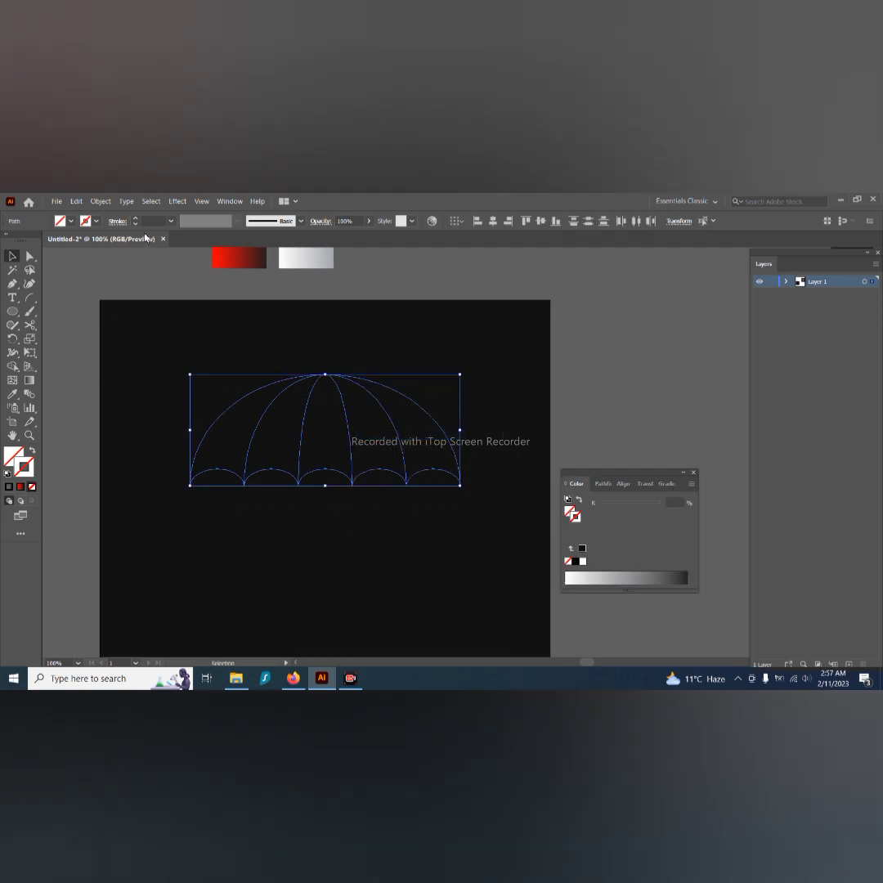
pyautogui.write('5')
pyautogui.press('Return')
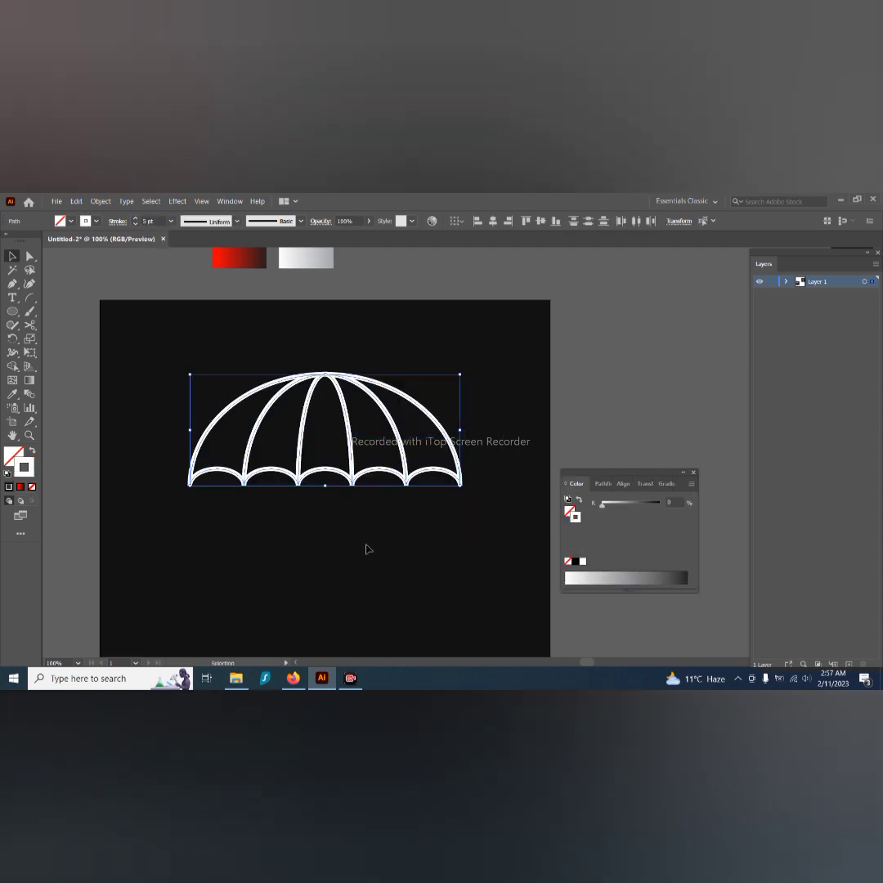
# Step: Clear the selection, then reselect all the canopy pieces
pyautogui.moveTo(493, 445)
pyautogui.mouseDown()
pyautogui.moveTo(434, 496)
pyautogui.moveTo(416, 536)
pyautogui.mouseUp()
pyautogui.click(390, 501)
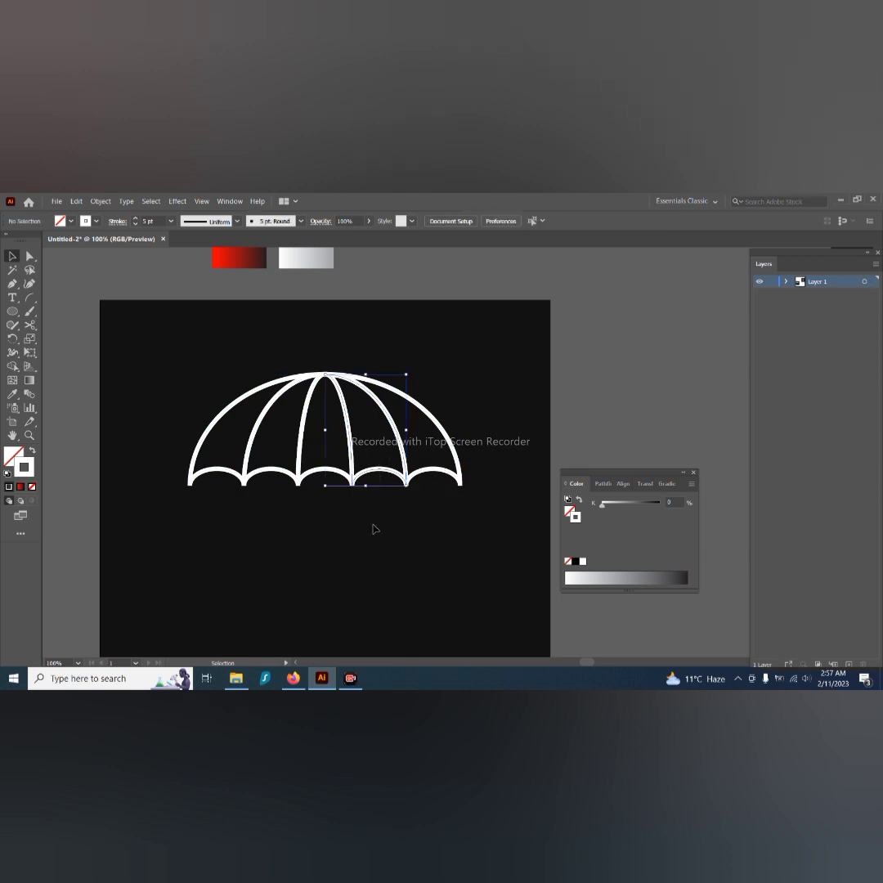
pyautogui.click(374, 528)
pyautogui.hotkey('ctrl', '-')
pyautogui.hotkey('ctrl', '-')
pyautogui.moveTo(288, 484); pyautogui.dragTo(421, 531)
pyautogui.hotkey('ctrl', '+')
# Step: Fill the selected canopy panels with the red gradient swatch
pyautogui.press('i')
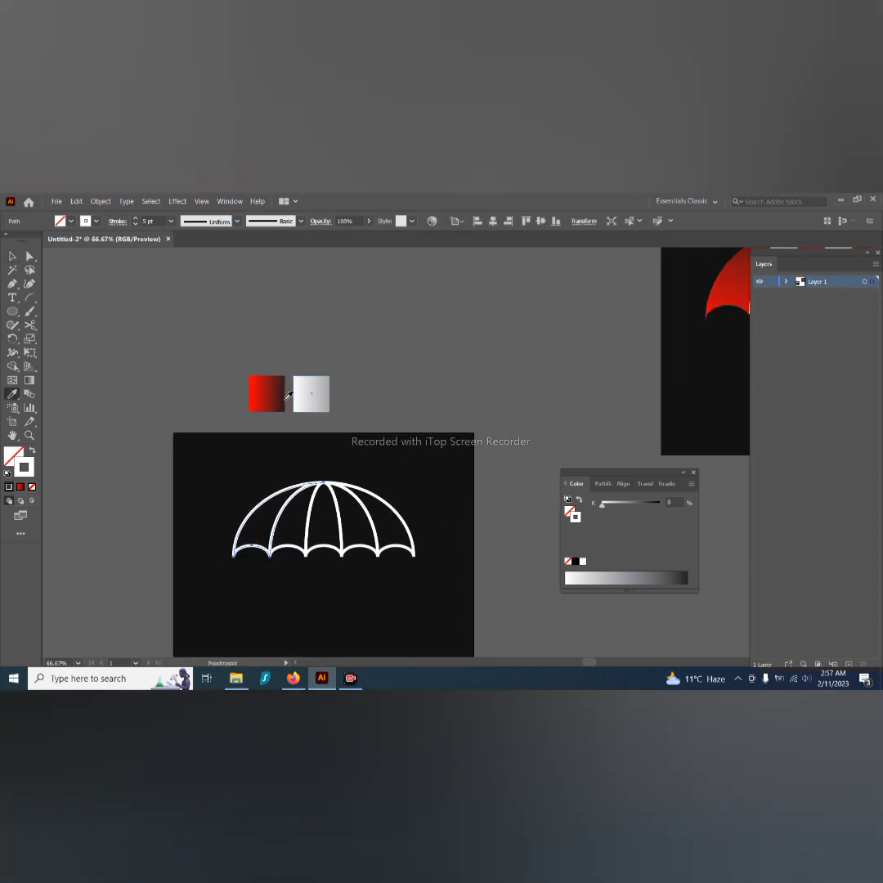
pyautogui.press('v')
pyautogui.click(269, 523)
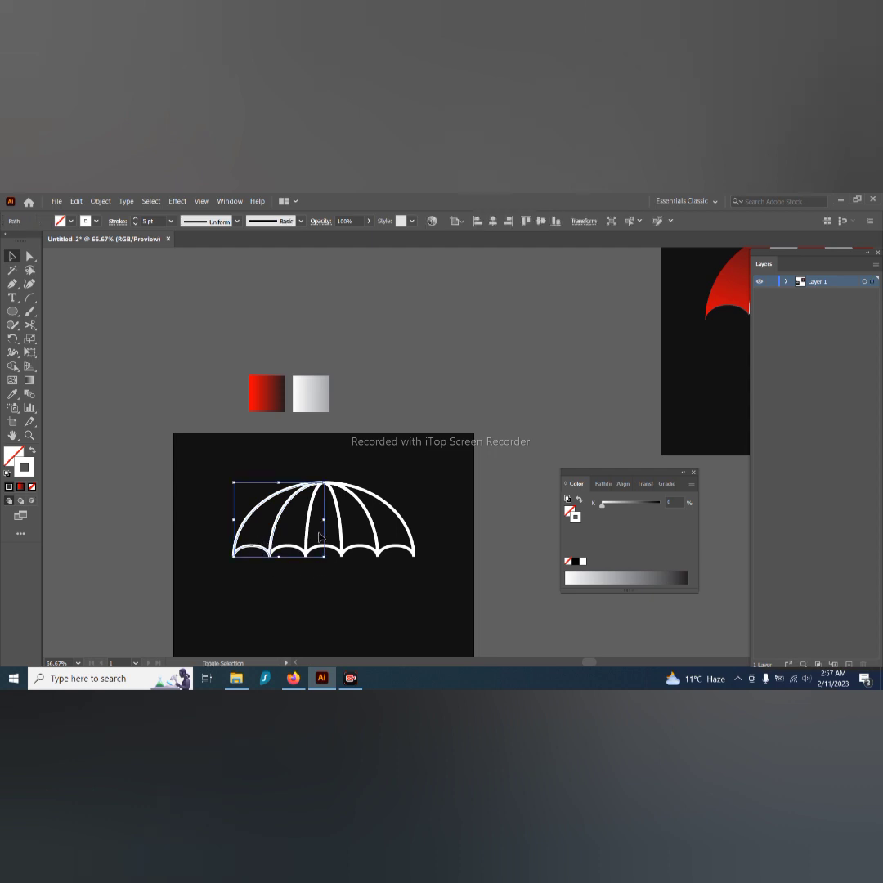
pyautogui.keyDown('shift'); pyautogui.click(391, 545); pyautogui.keyUp('shift')
pyautogui.press('i')
pyautogui.click(266, 393)
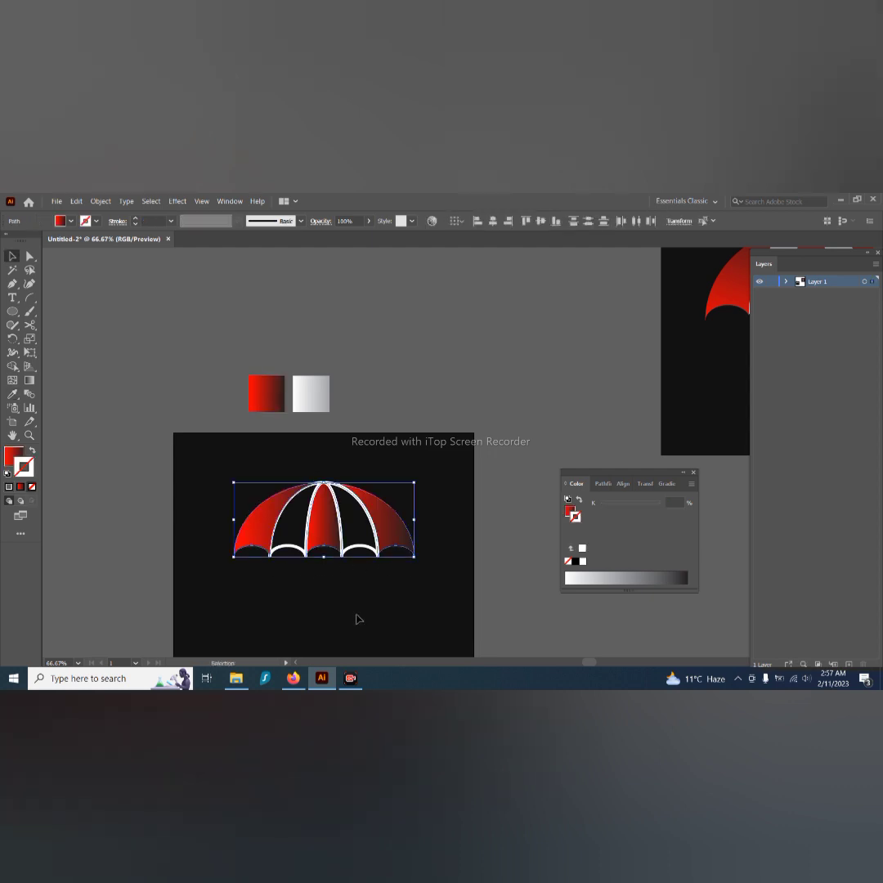
pyautogui.press('v')
pyautogui.click(356, 619)
# Step: Eyedrop the white-grey gradient onto the white rib shapes
pyautogui.click(278, 484)
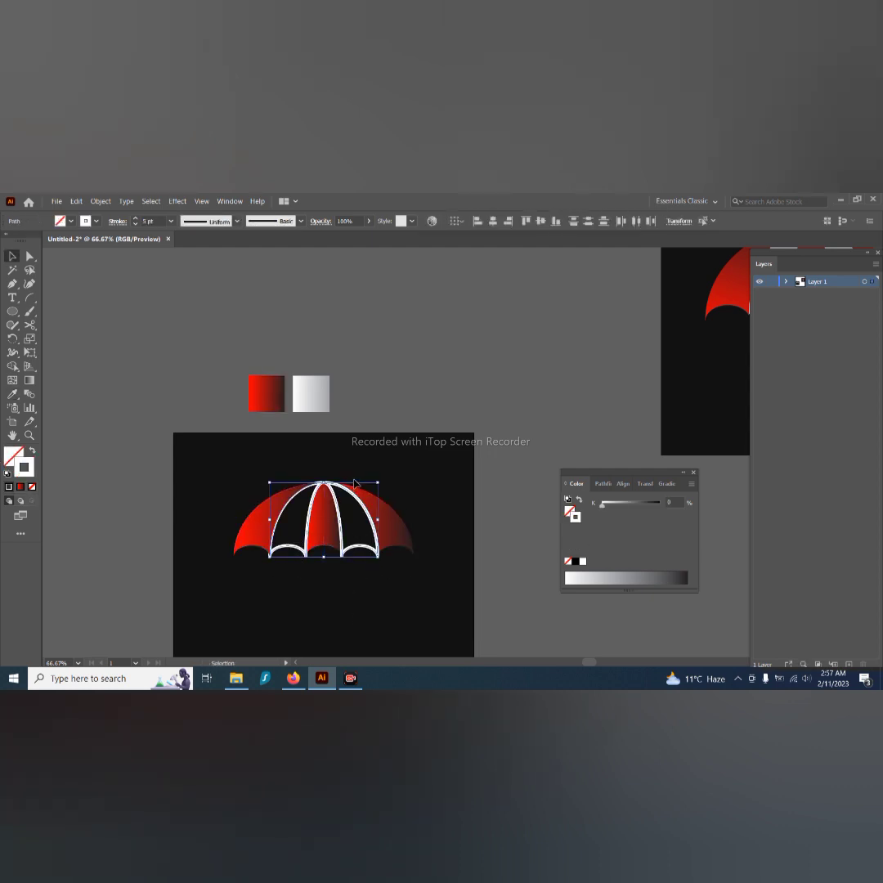
pyautogui.press('i')
pyautogui.click(311, 393)
pyautogui.press('v')
pyautogui.click(380, 577)
# Step: View at actual size and paste a vertical pole through the centre
pyautogui.hotkey('ctrl', '1')
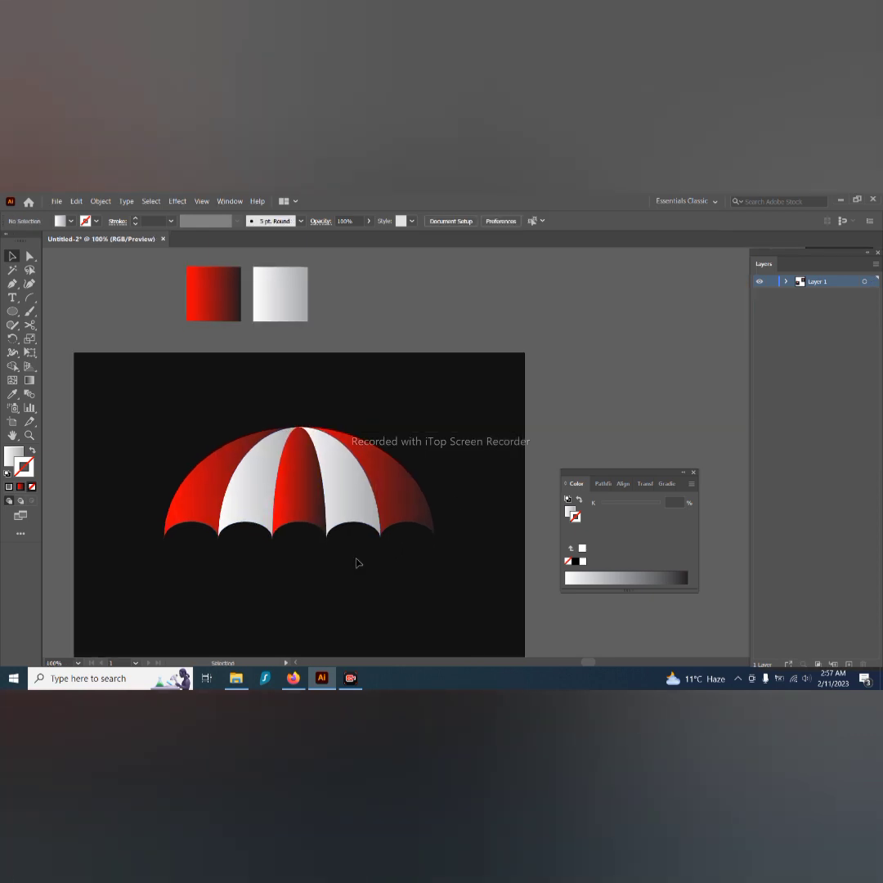
pyautogui.hotkey('ctrl', 'f')
pyautogui.scroll(-2, 374, 556)
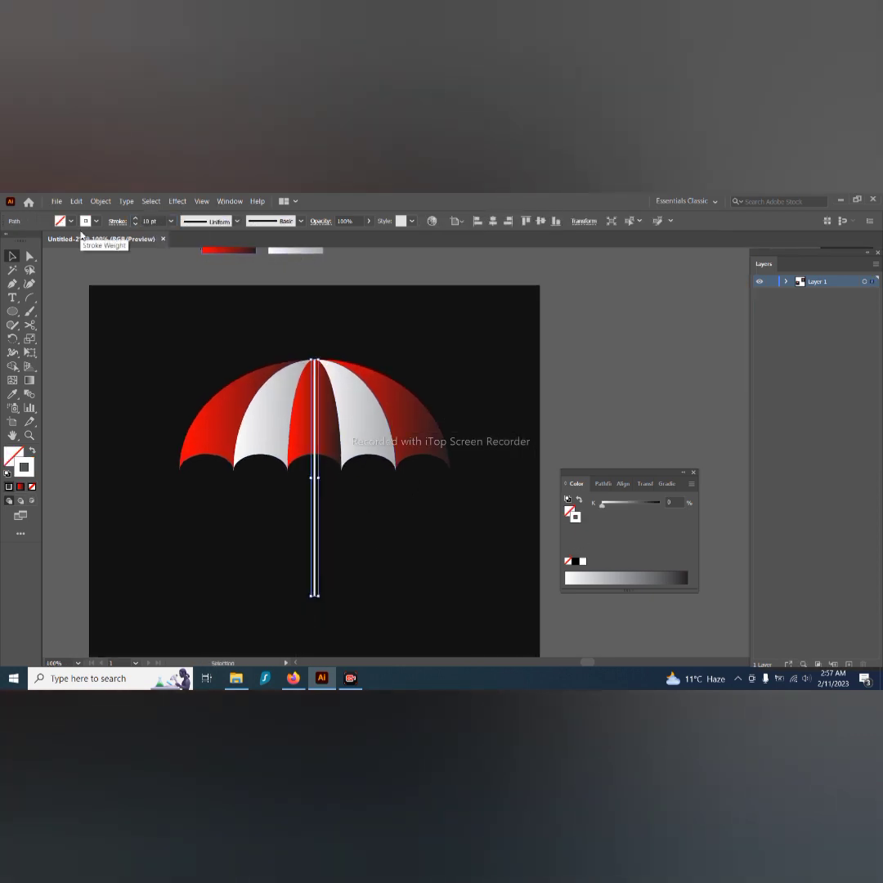
# Step: Extend the pole above the canopy, set Round Cap and Round Join, then cut it
pyautogui.scroll(1, 322, 614)
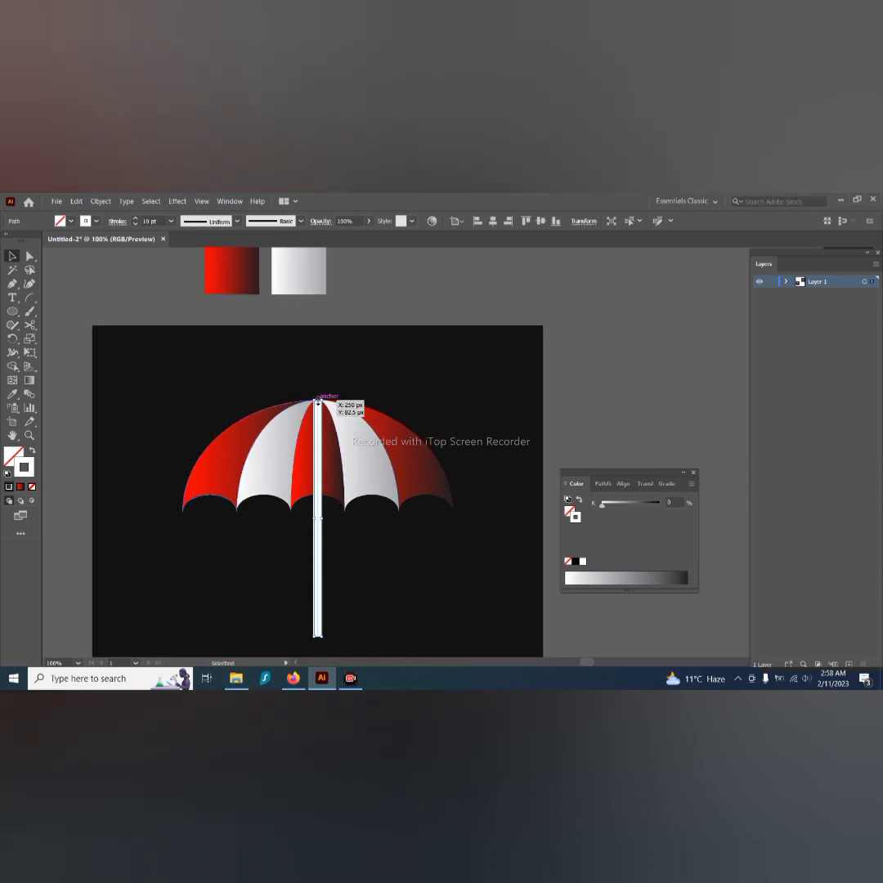
pyautogui.moveTo(318, 399); pyautogui.dragTo(318, 384)
pyautogui.click(117, 221)
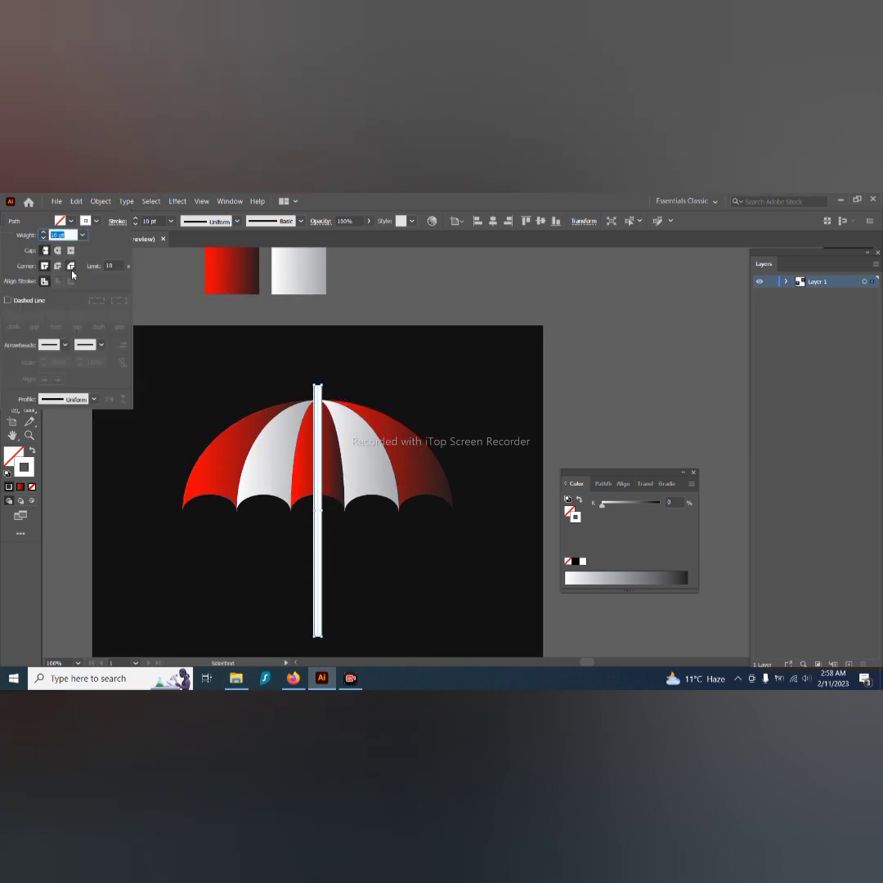
pyautogui.click(57, 266)
pyautogui.click(58, 250)
pyautogui.click(389, 474)
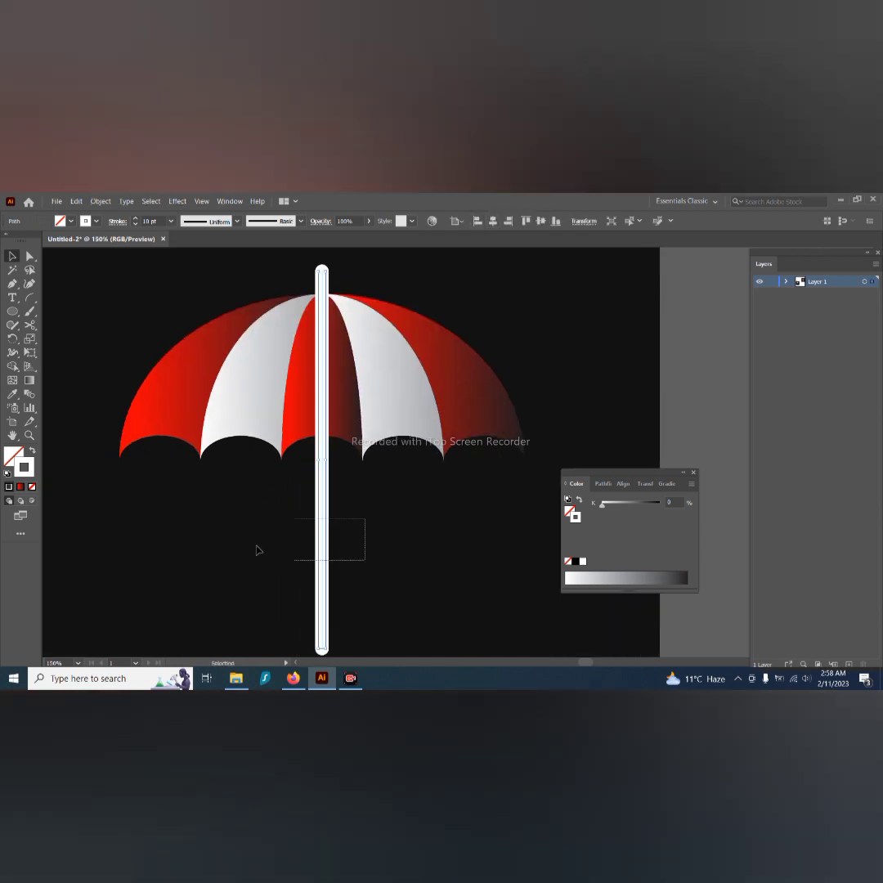
pyautogui.hotkey('ctrl', 'x')
# Step: Redraw the left canopy half's gradient diagonally upward with the Gradient tool
pyautogui.click(207, 477)
pyautogui.scroll(1, 207, 477)
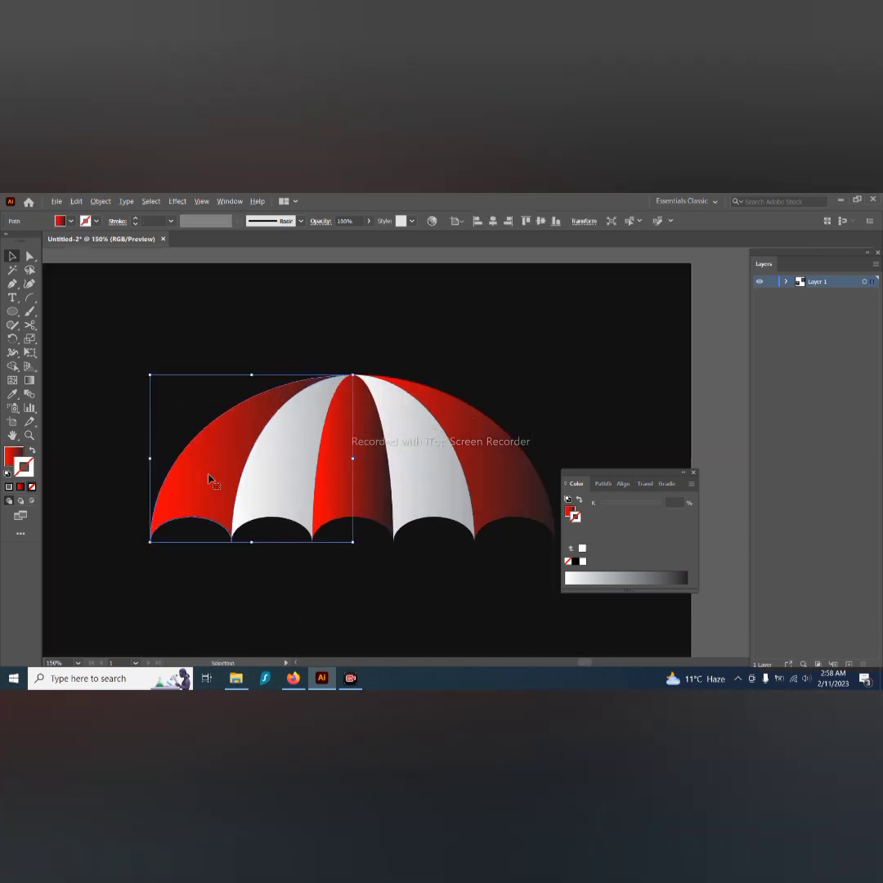
pyautogui.click(30, 381)
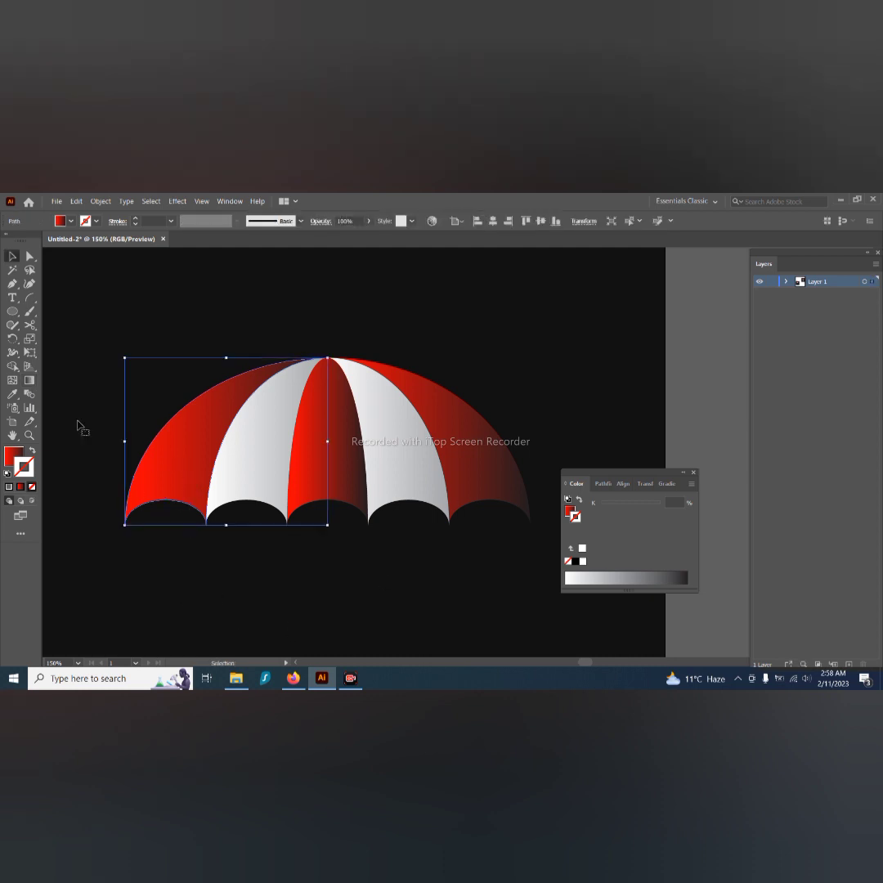
pyautogui.press('v')
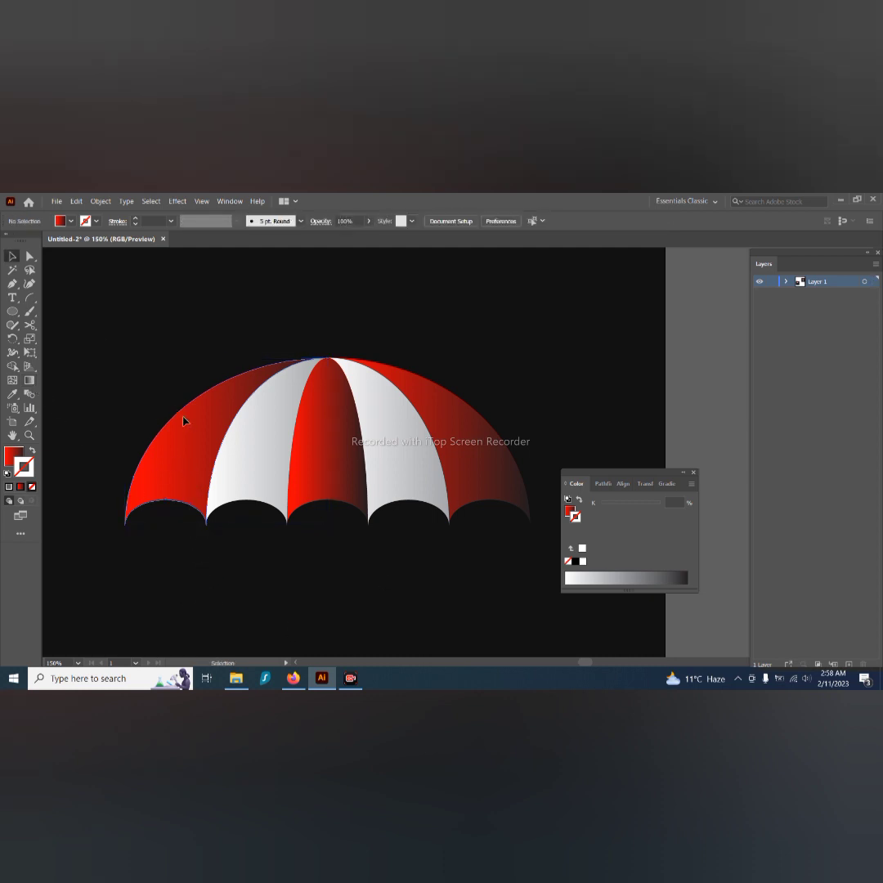
pyautogui.rightClick(184, 420)
pyautogui.click(353, 597)
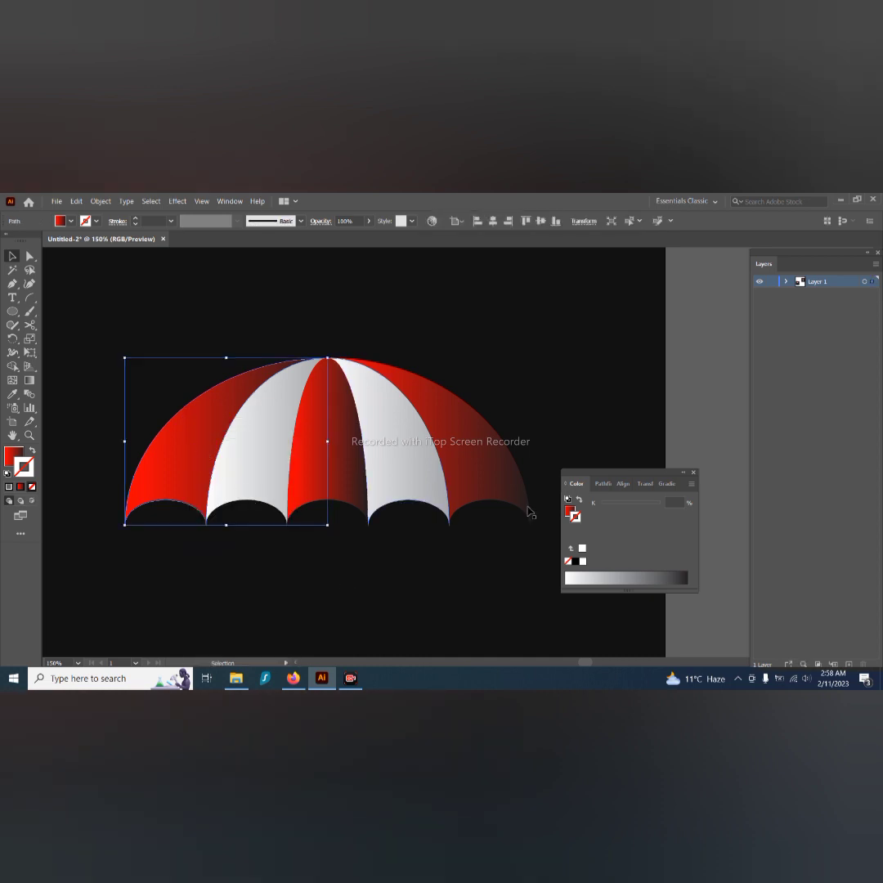
pyautogui.click(574, 511)
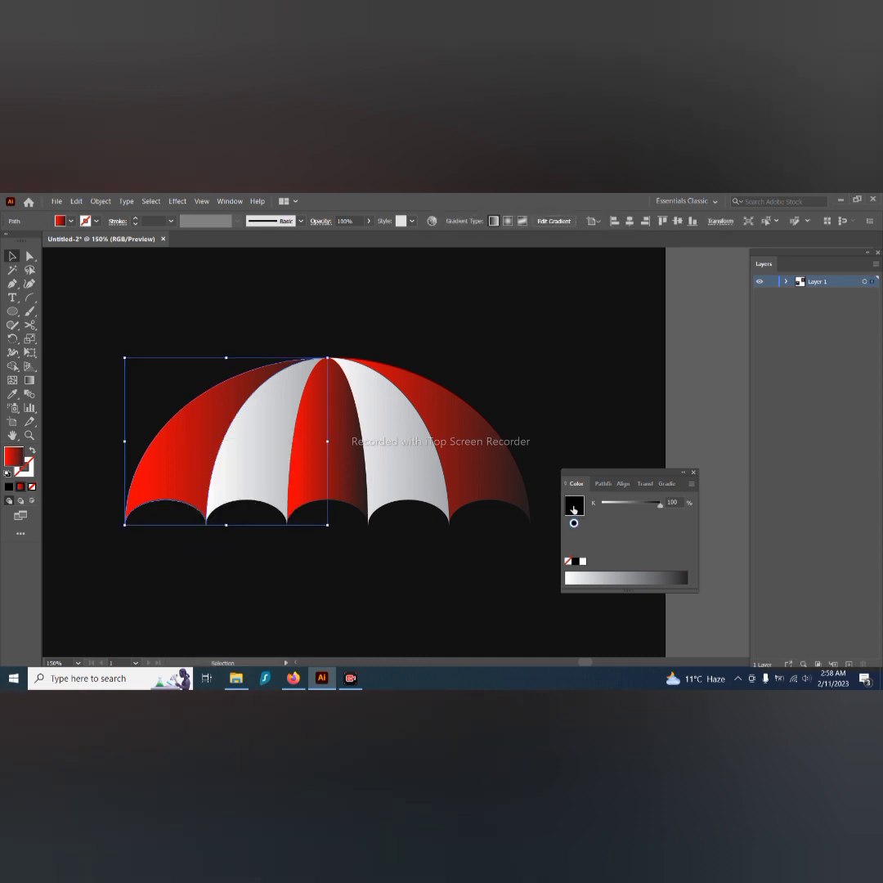
pyautogui.click(621, 483)
pyautogui.click(30, 380)
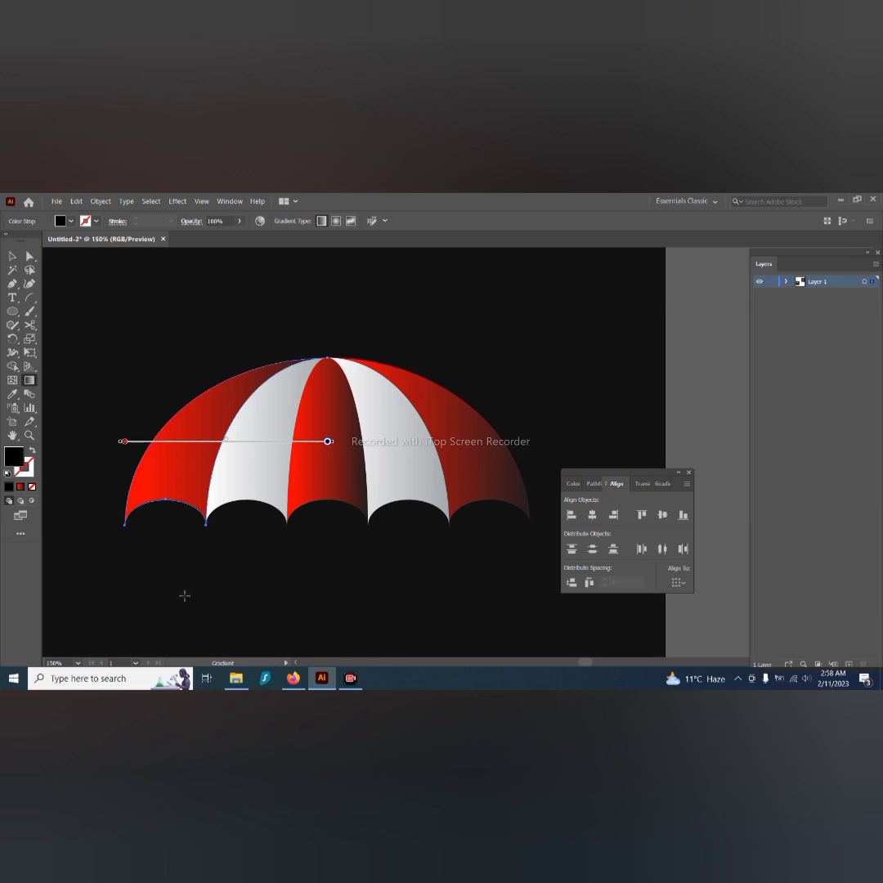
pyautogui.moveTo(184, 596); pyautogui.dragTo(228, 326)
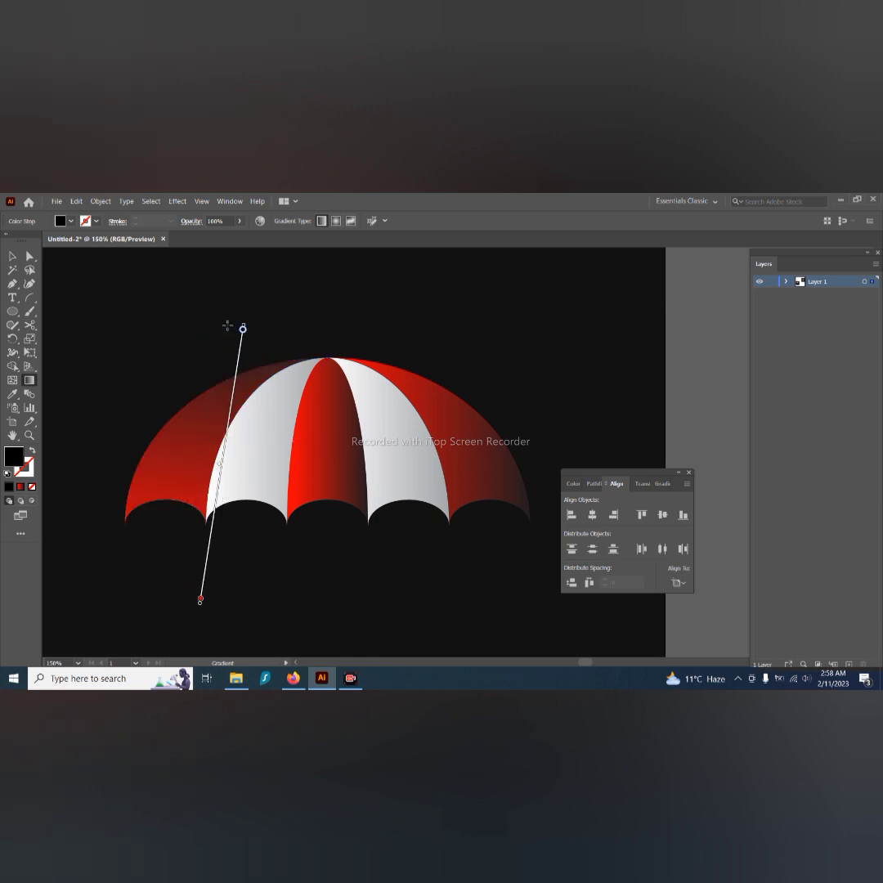
pyautogui.moveTo(172, 576); pyautogui.dragTo(278, 284)
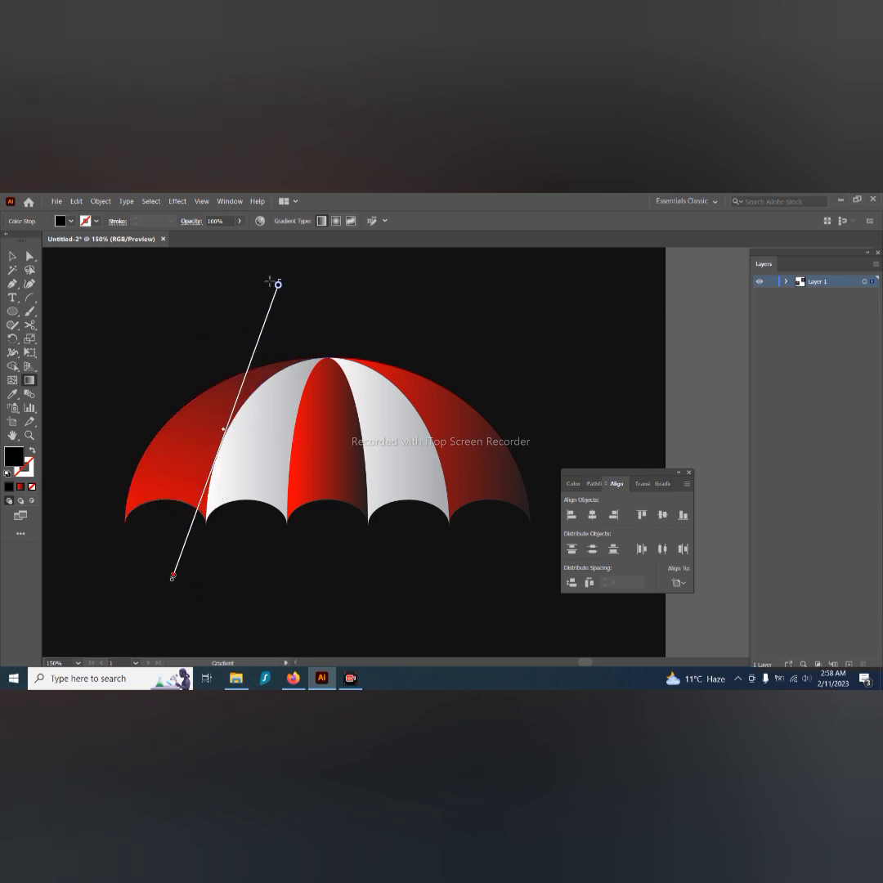
pyautogui.press('v')
# Step: Redraw the centre red panel's gradient running vertically upward
pyautogui.click(315, 408)
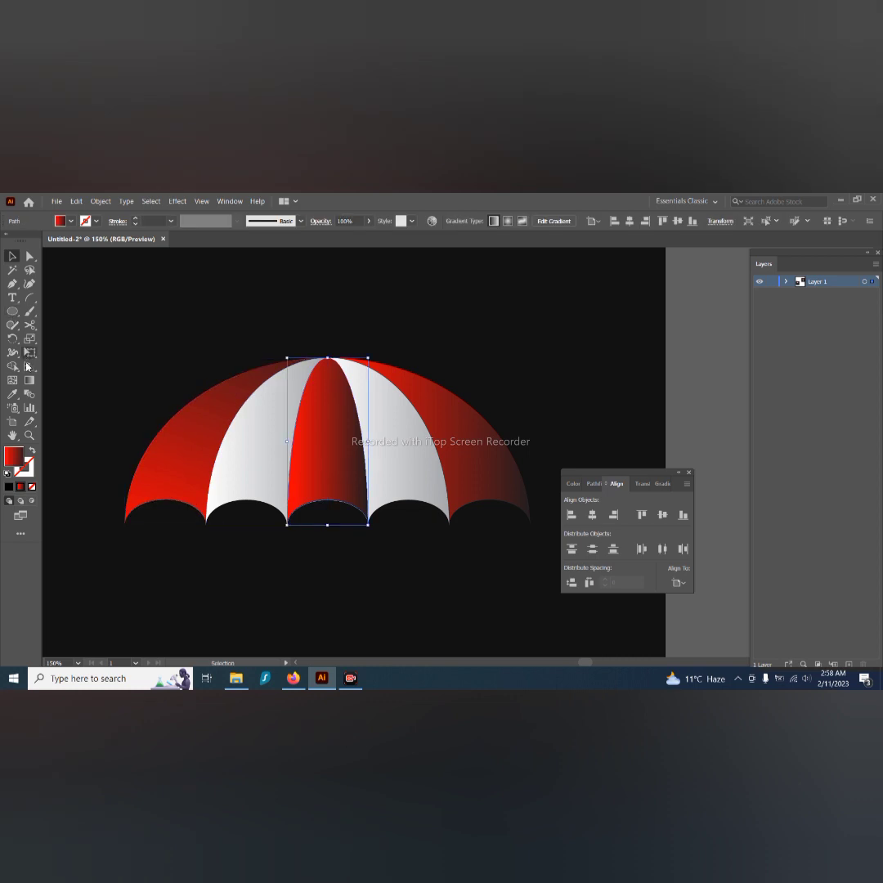
pyautogui.click(29, 380)
pyautogui.moveTo(327, 590); pyautogui.dragTo(328, 266)
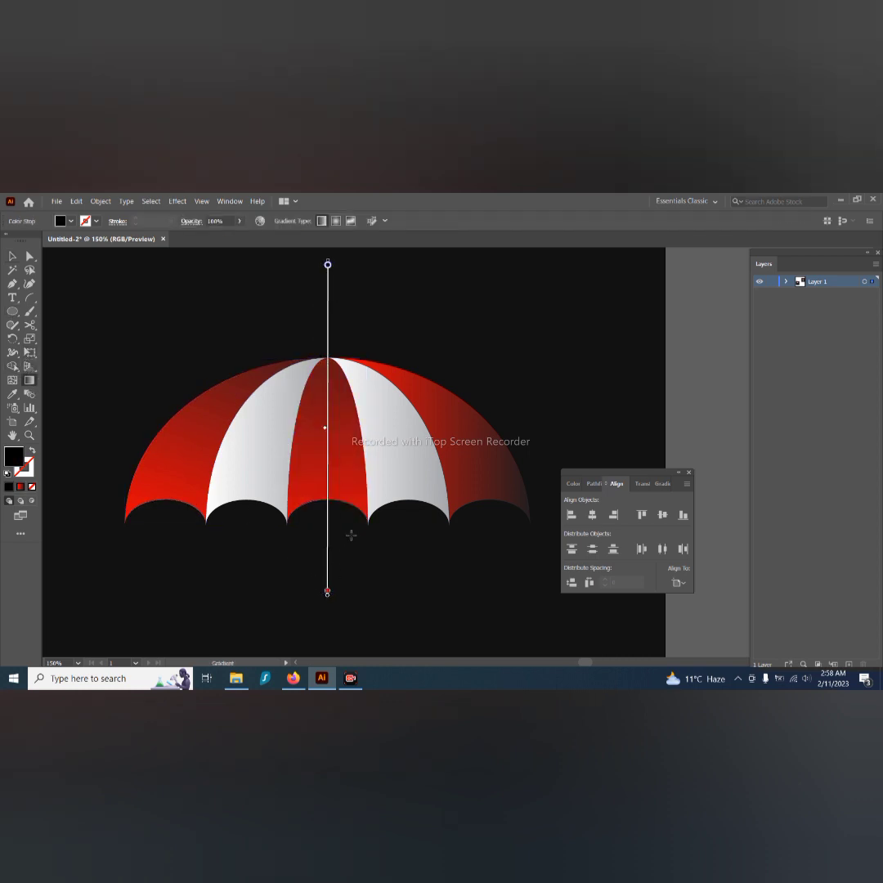
pyautogui.moveTo(351, 535); pyautogui.dragTo(323, 541)
# Step: Angle the right red section's gradient diagonally up-left toward the top
pyautogui.press('v')
pyautogui.click(429, 465)
pyautogui.press('g')
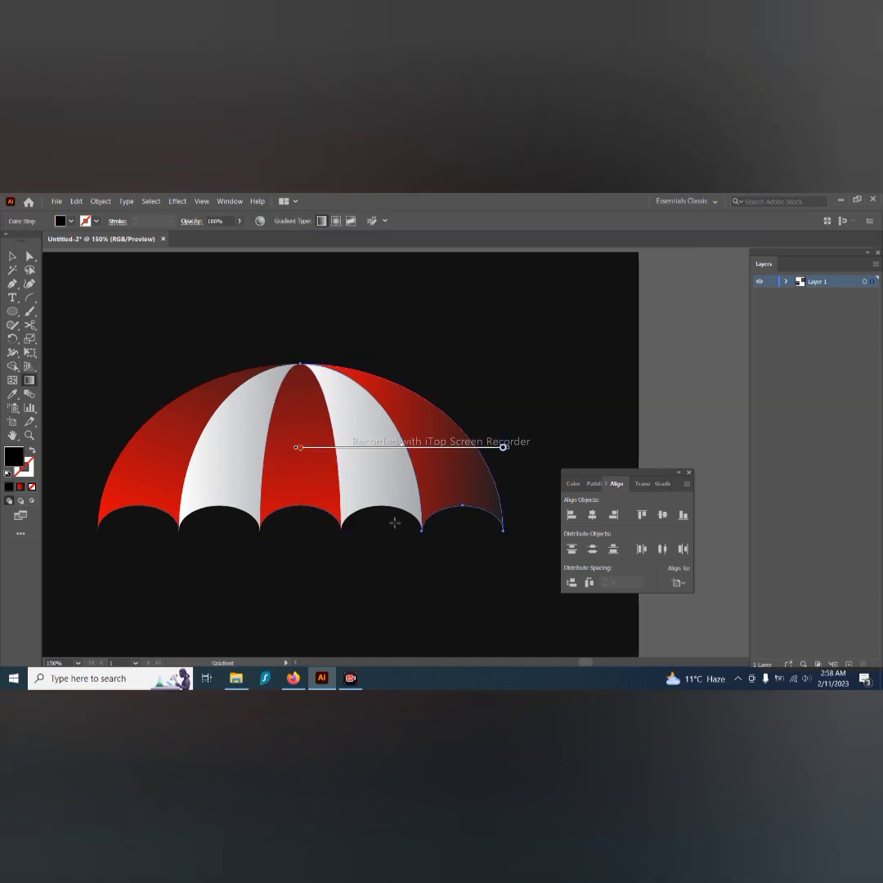
pyautogui.moveTo(484, 581); pyautogui.dragTo(318, 273)
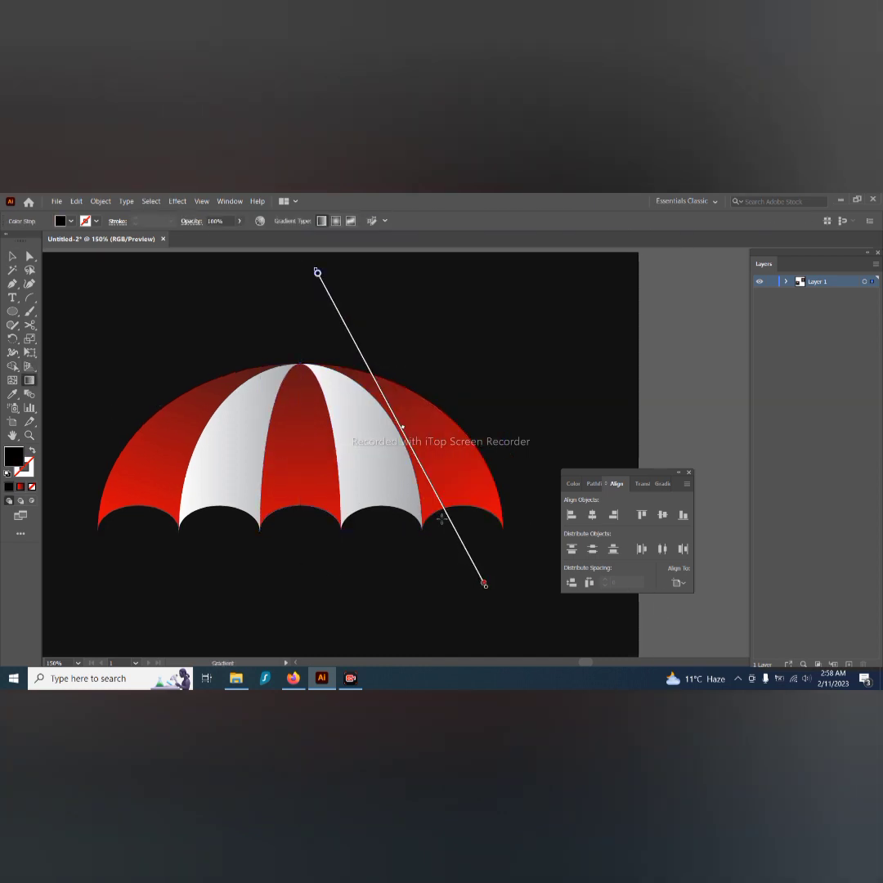
pyautogui.scroll(1, 485, 564)
pyautogui.scroll(2, 485, 565)
pyautogui.moveTo(318, 351); pyautogui.dragTo(304, 338)
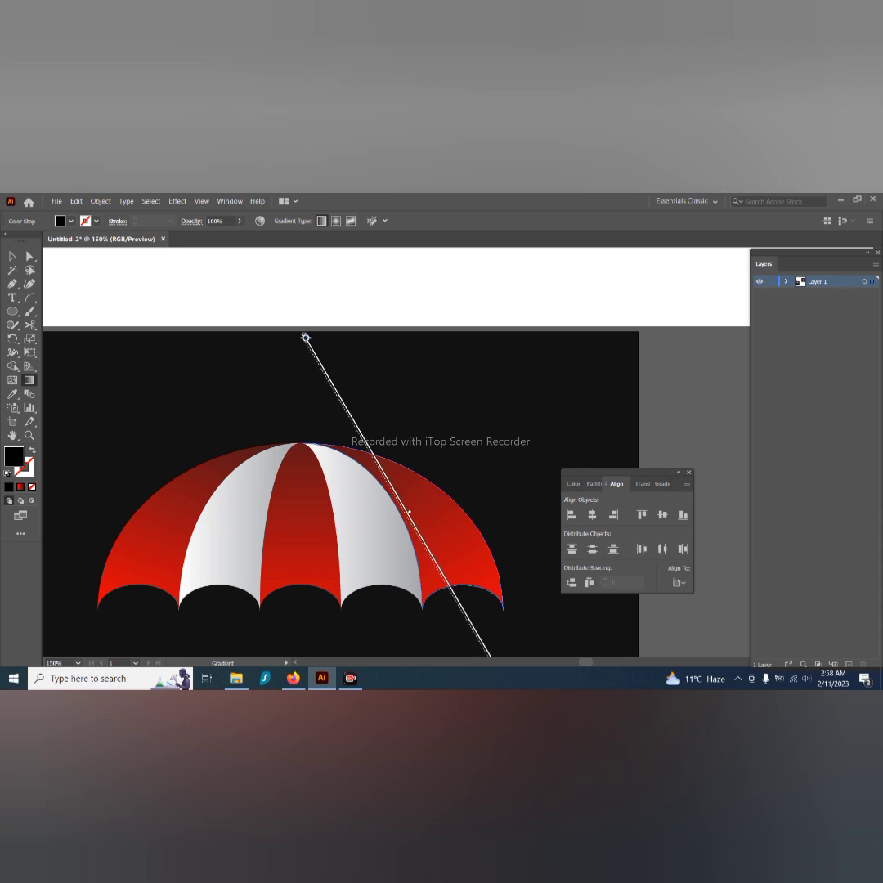
pyautogui.press('v')
pyautogui.click(431, 408)
pyautogui.scroll(-3, 409, 457)
# Step: Angle the right and left white stripes' gradients diagonally upward
pyautogui.click(380, 499)
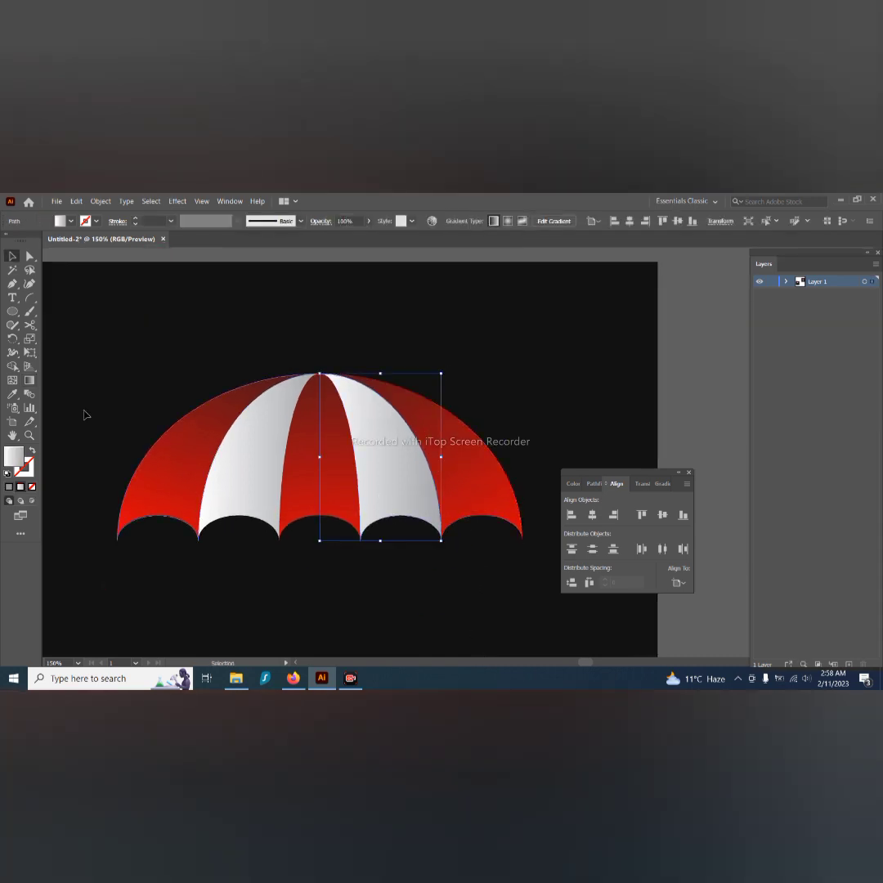
pyautogui.click(29, 380)
pyautogui.moveTo(423, 605); pyautogui.dragTo(341, 332)
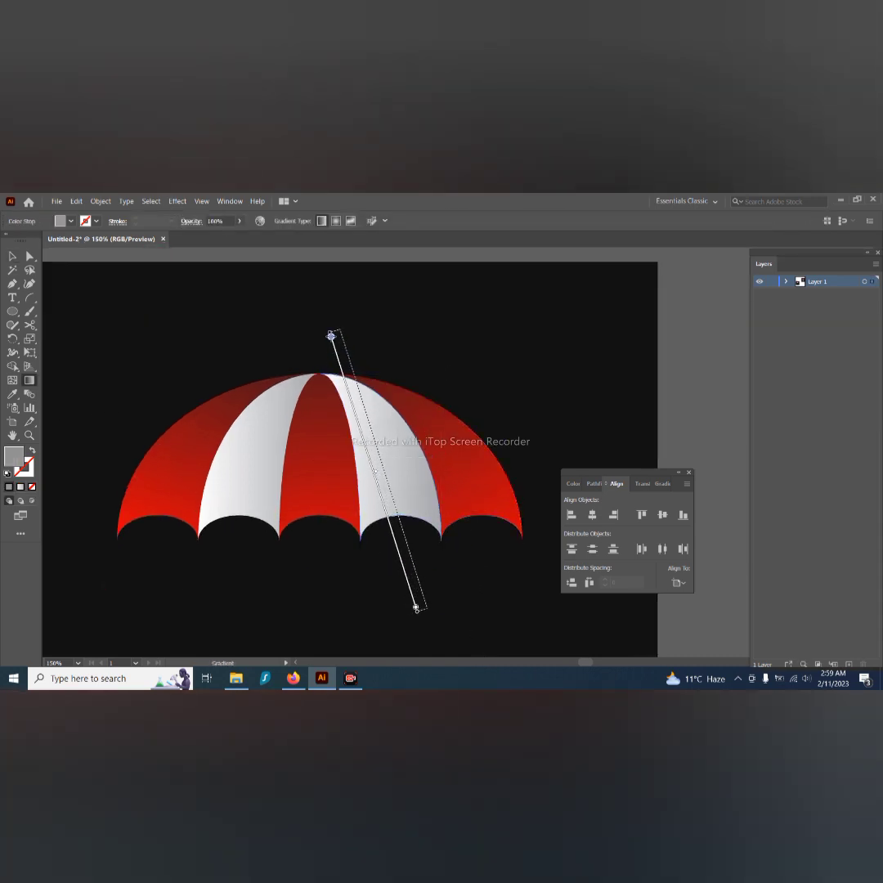
pyautogui.click(251, 515)
pyautogui.press('g')
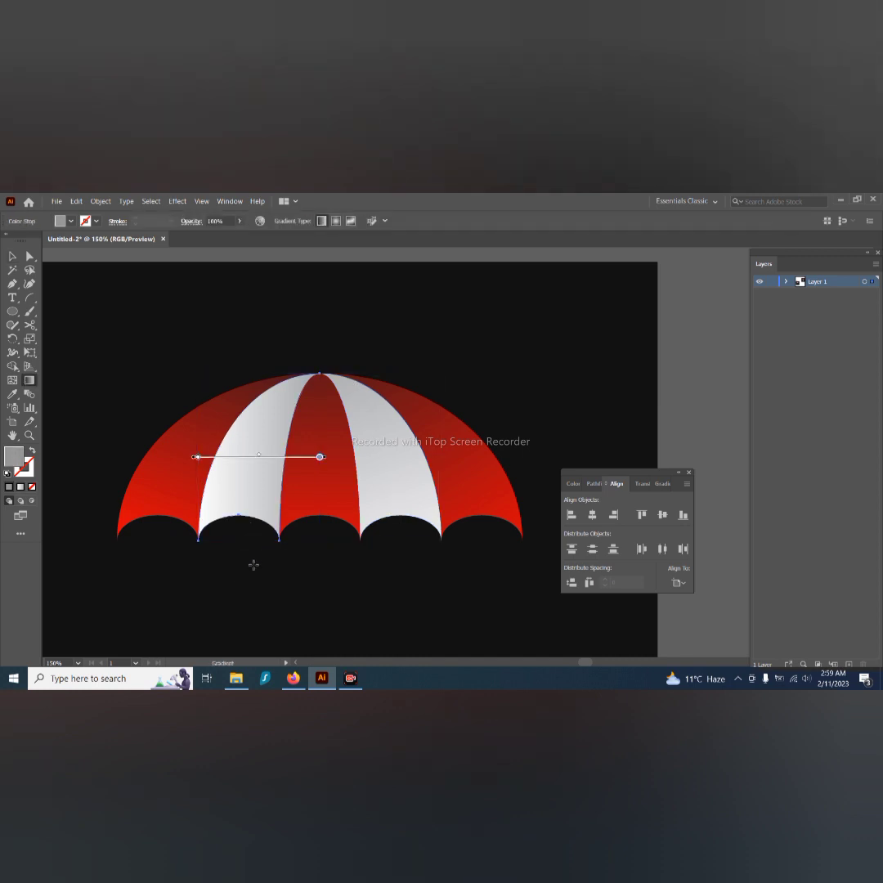
pyautogui.moveTo(223, 586); pyautogui.dragTo(310, 335)
# Step: Deselect, view at actual size, and put the pole back through the centre
pyautogui.press('v')
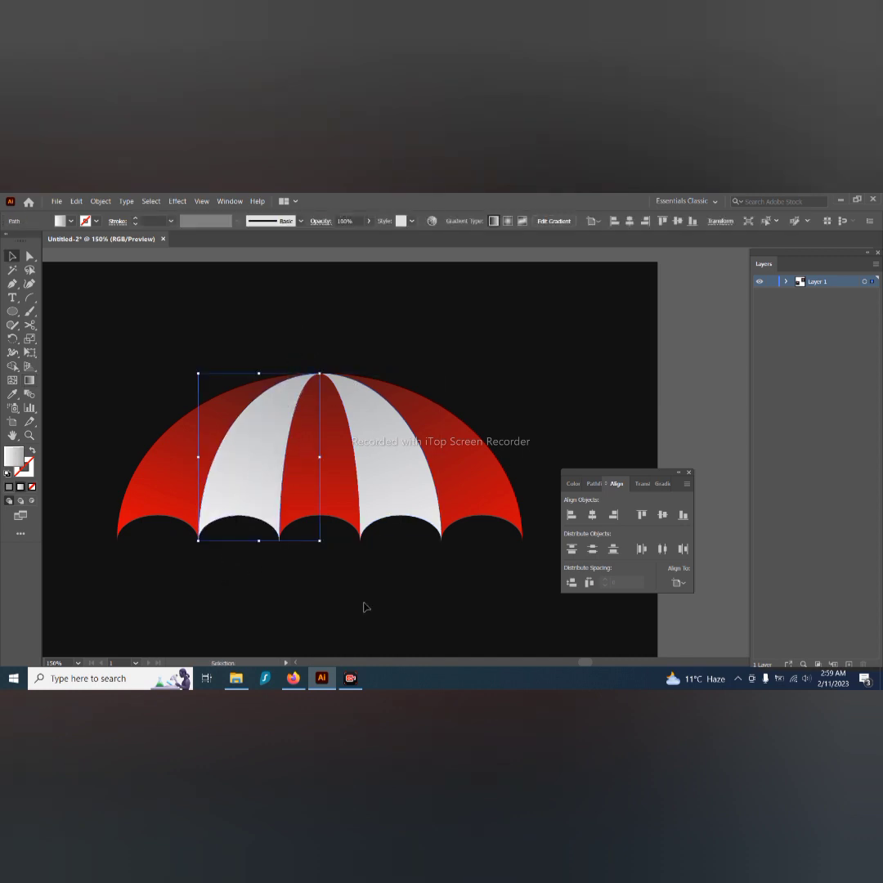
pyautogui.click(364, 604)
pyautogui.hotkey('ctrl', '1')
pyautogui.scroll(-2, 326, 577)
pyautogui.scroll(1, 325, 514)
pyautogui.moveTo(324, 515); pyautogui.dragTo(333, 613)
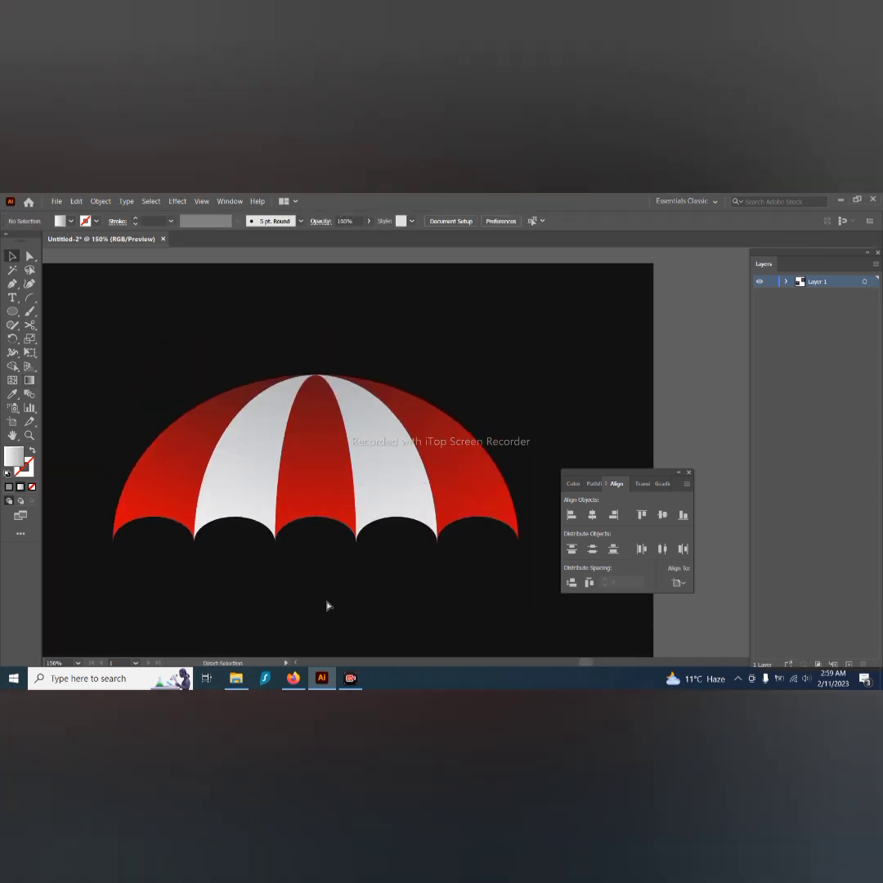
pyautogui.hotkey('ctrl', 'alt', '3')
# Step: Try expanding the pole's stroke, undo it, and delete the old pole
pyautogui.click(101, 201)
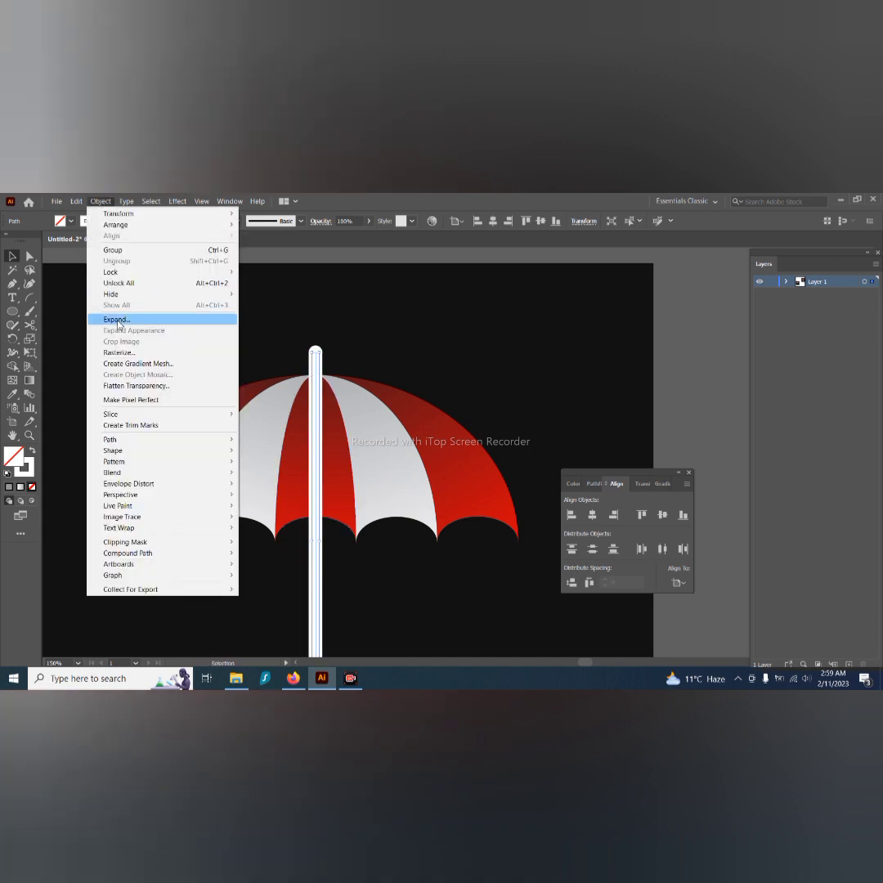
pyautogui.click(122, 320)
pyautogui.click(413, 501)
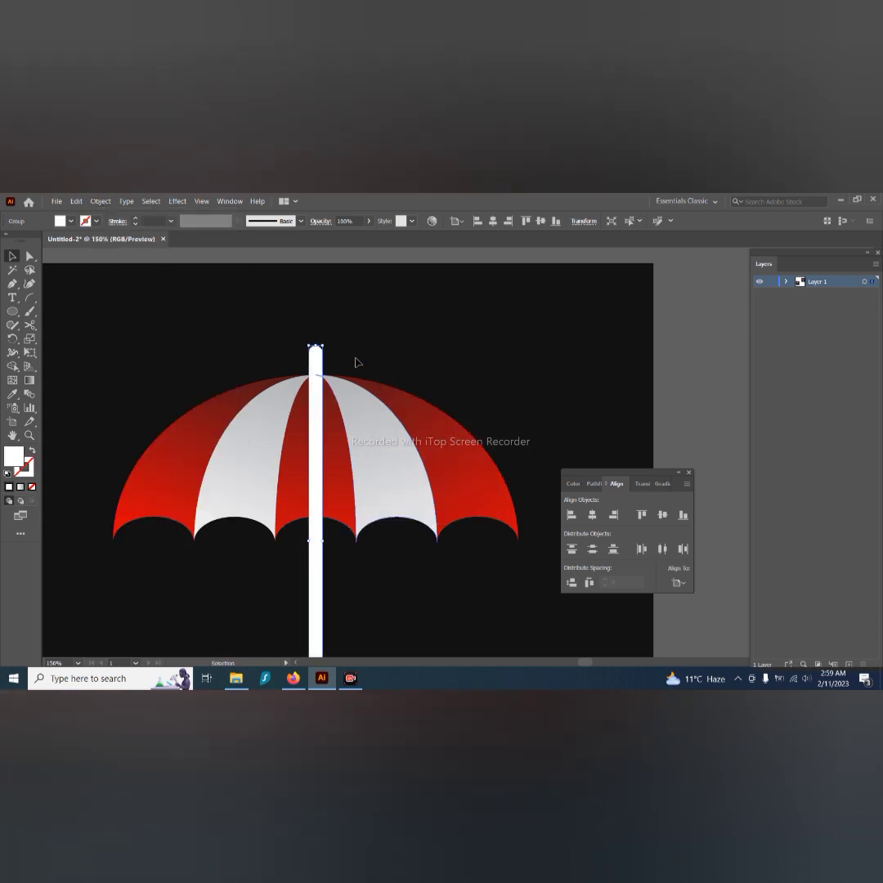
pyautogui.moveTo(364, 529); pyautogui.dragTo(381, 464)
pyautogui.hotkey('ctrl', 'z')
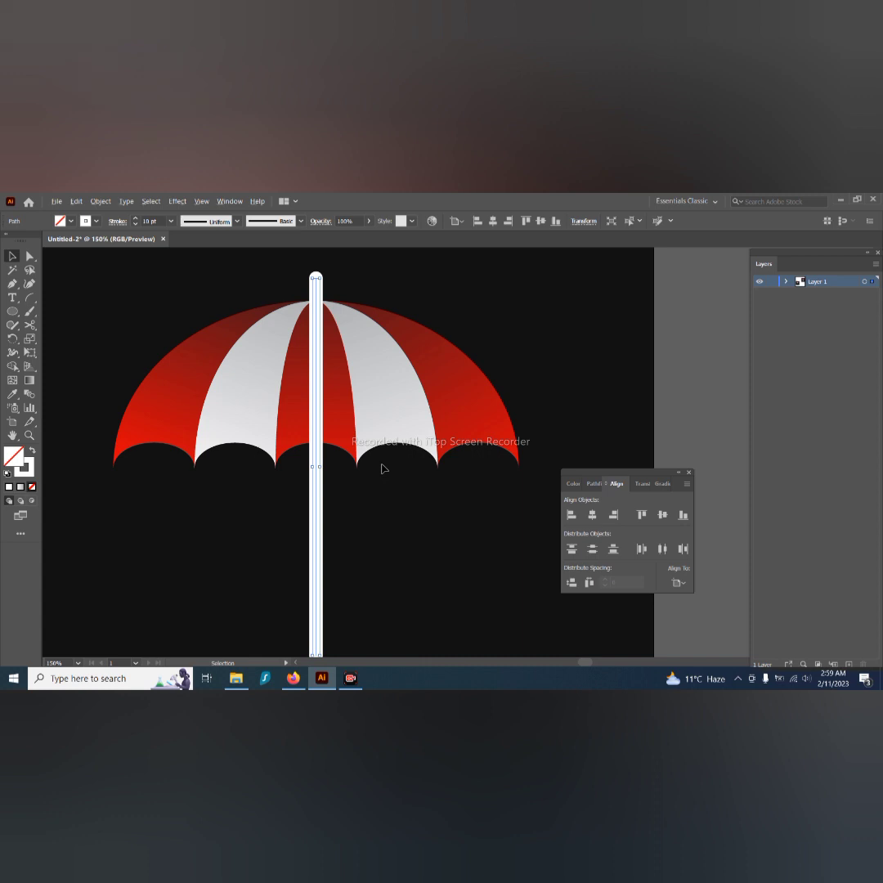
pyautogui.hotkey('ctrl', '-')
pyautogui.press('Delete')
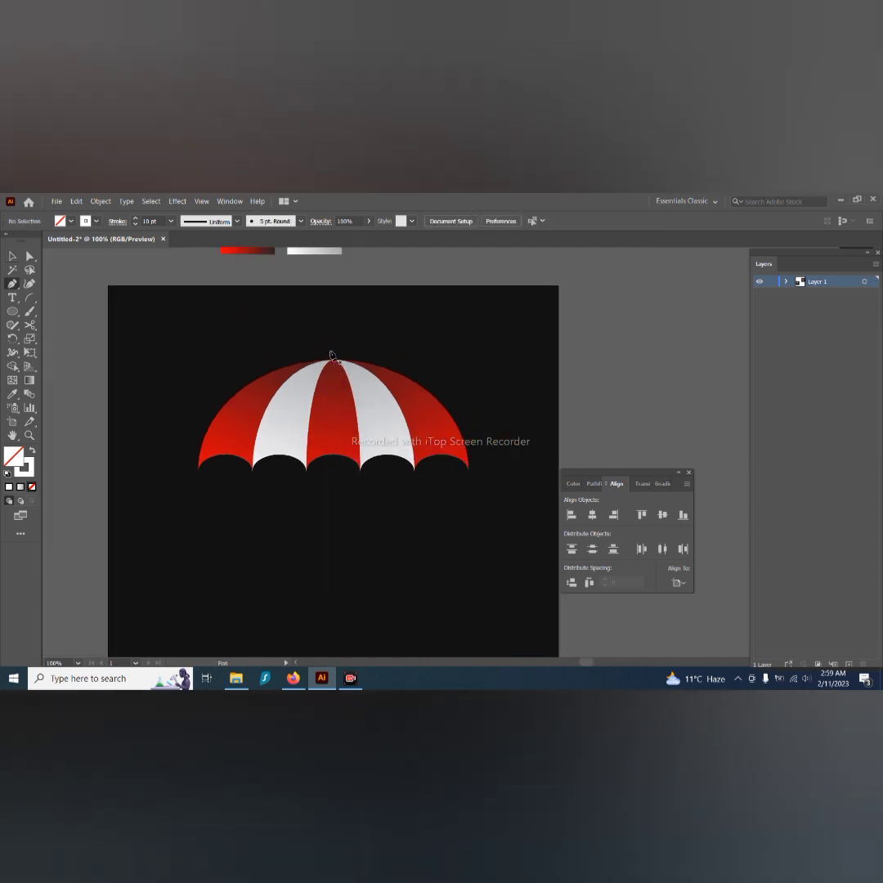
# Step: Draw a new pole from the canopy top down, adding a J-hook bar and upward tip
pyautogui.click(333, 351)
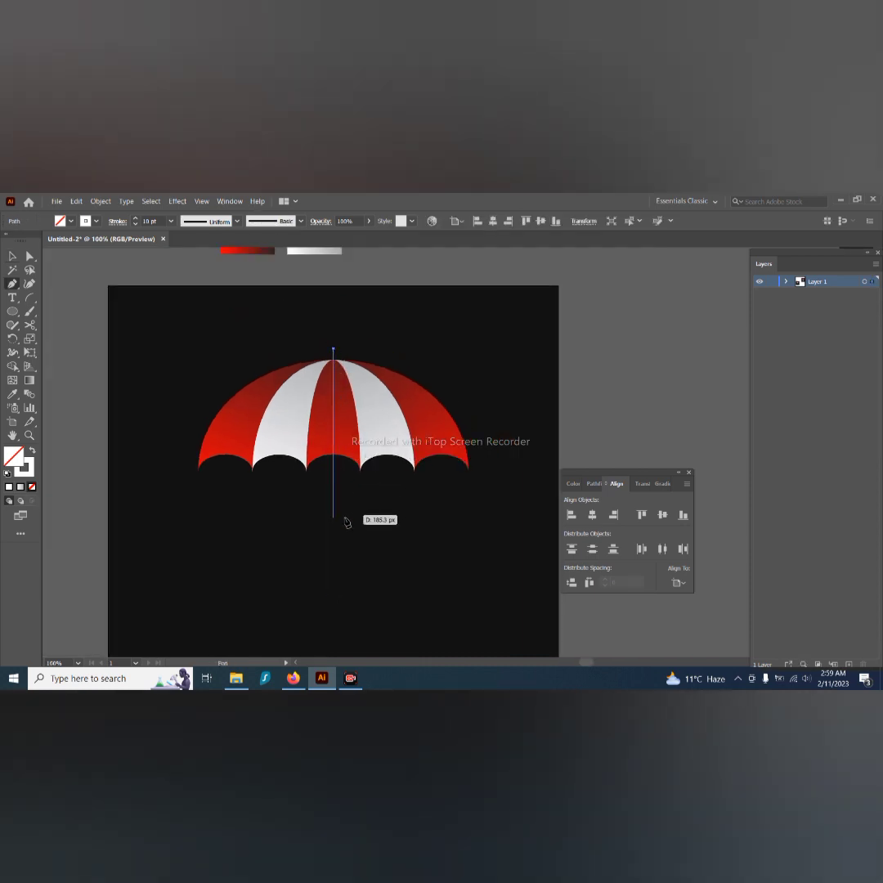
pyautogui.click(333, 564)
pyautogui.hotkey('ctrl', '+')
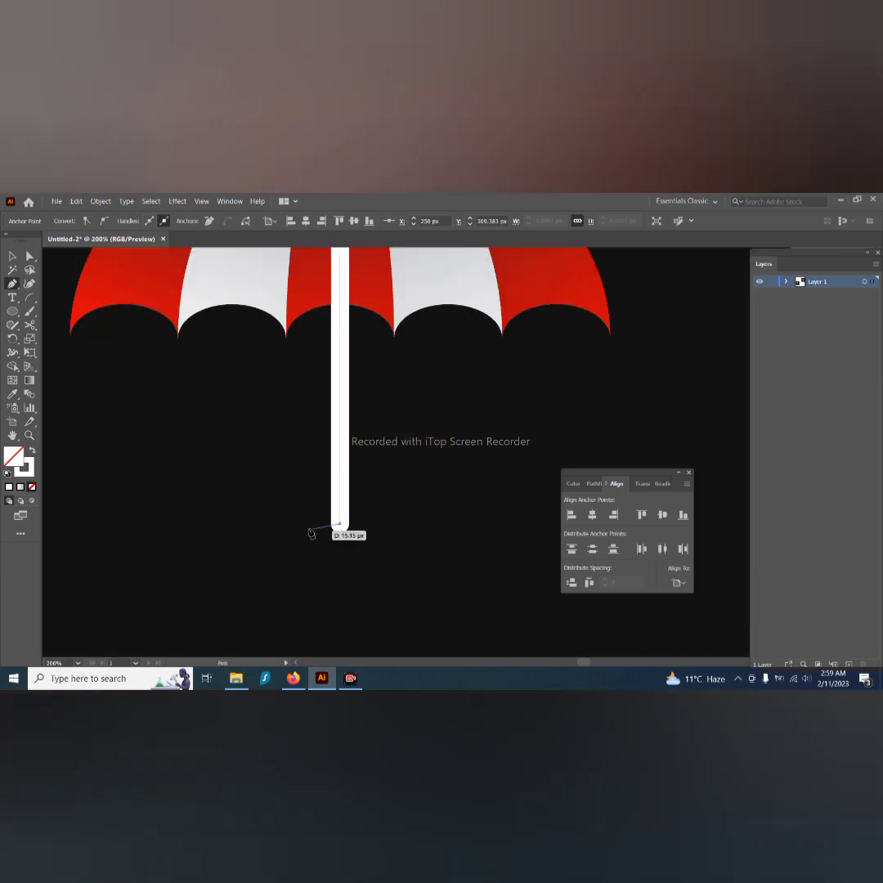
pyautogui.click(286, 528)
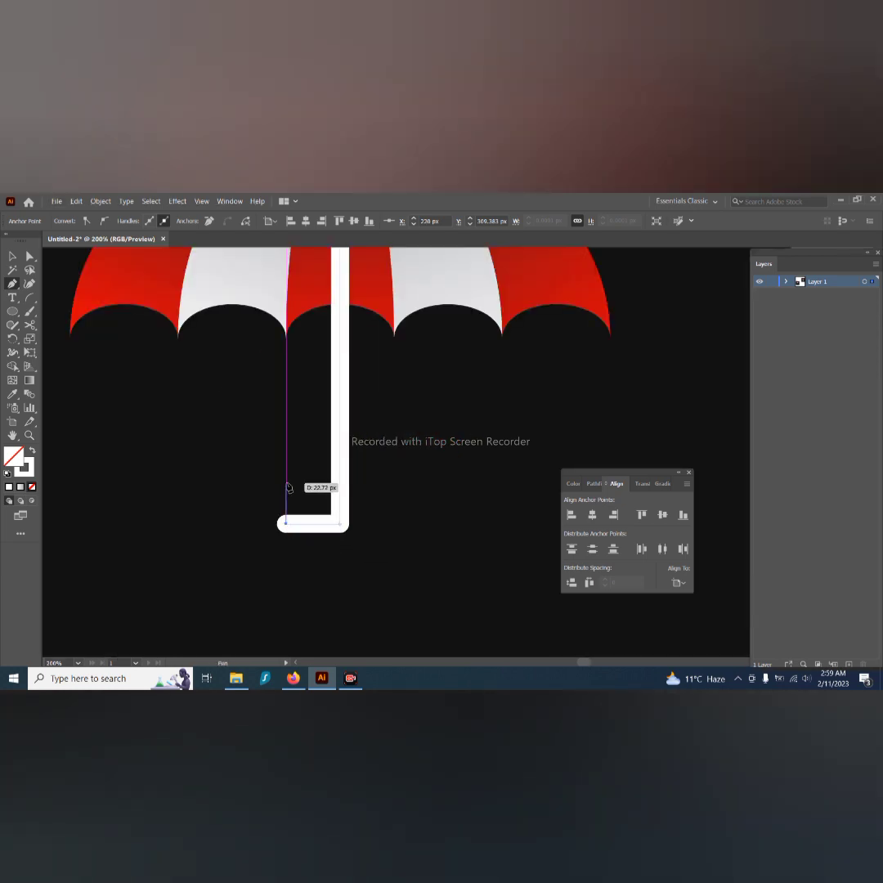
pyautogui.click(286, 482)
pyautogui.press('v')
# Step: Try rounding the J-handle's bottom corners, then undo it
pyautogui.hotkey('ctrl', '-')
pyautogui.press('a')
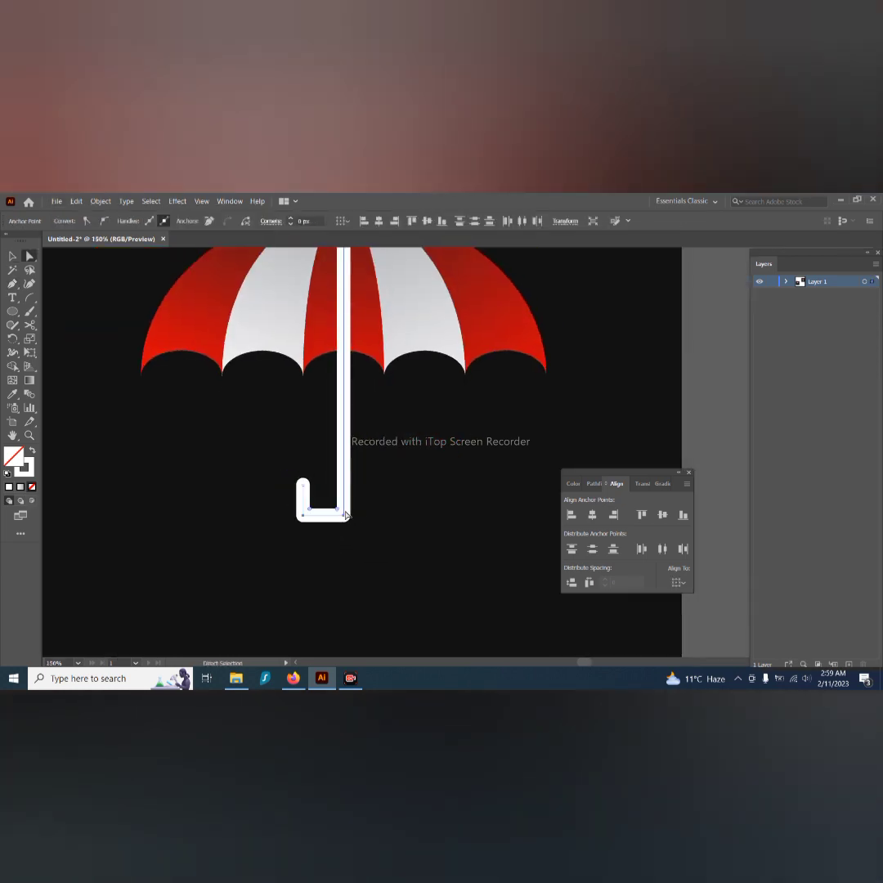
pyautogui.moveTo(343, 508); pyautogui.dragTo(331, 451)
pyautogui.hotkey('ctrl', 'z')
pyautogui.hotkey('ctrl', '+')
pyautogui.hotkey('ctrl', '+')
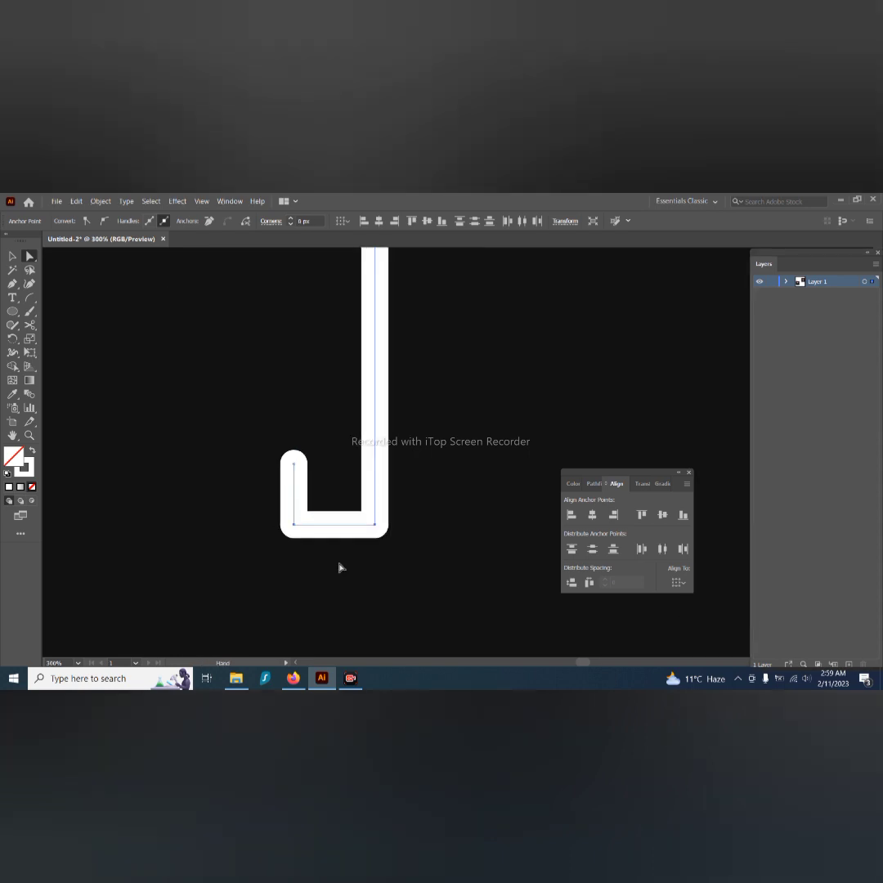
# Step: Delete the hook's left stroke and bottom bar, leaving a straight pole at 100%
pyautogui.moveTo(263, 429)
pyautogui.mouseDown()
pyautogui.moveTo(309, 532)
pyautogui.moveTo(288, 529)
pyautogui.mouseUp()
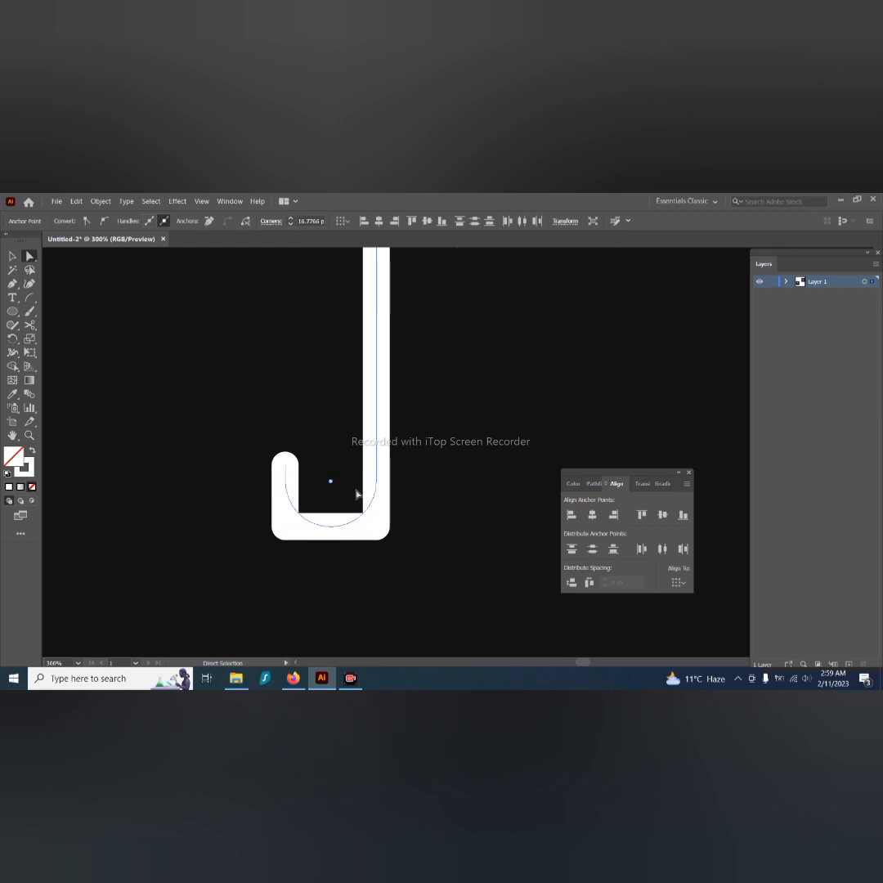
pyautogui.moveTo(254, 437); pyautogui.dragTo(324, 590)
pyautogui.press('Delete')
pyautogui.press('v')
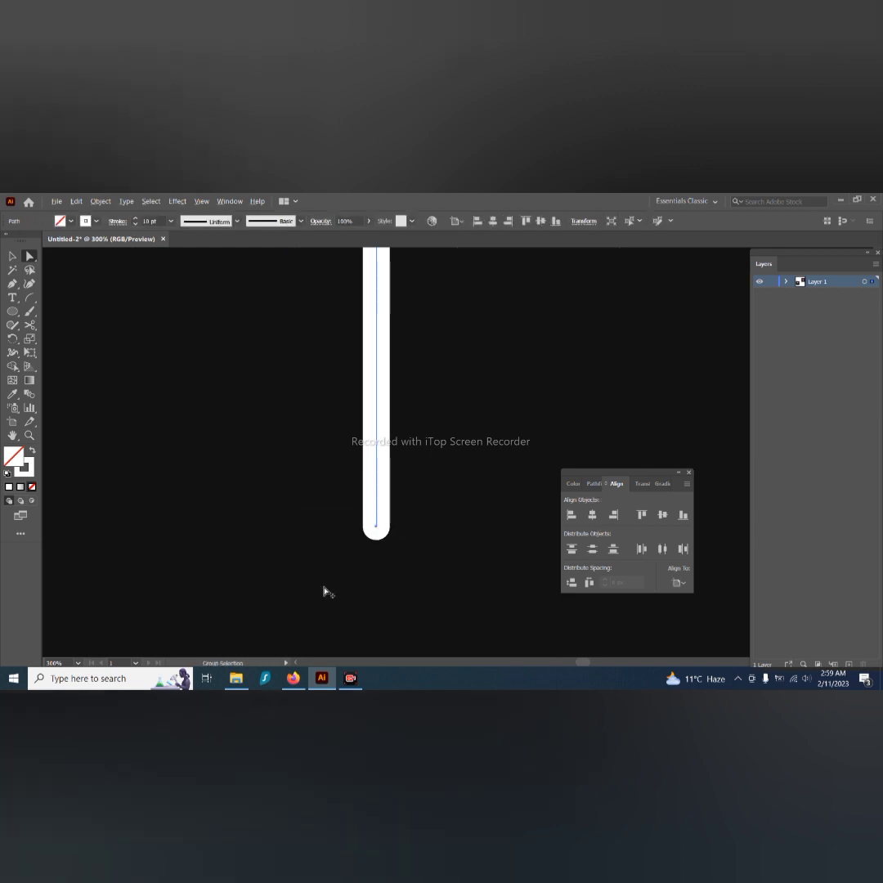
pyautogui.hotkey('ctrl', '1')
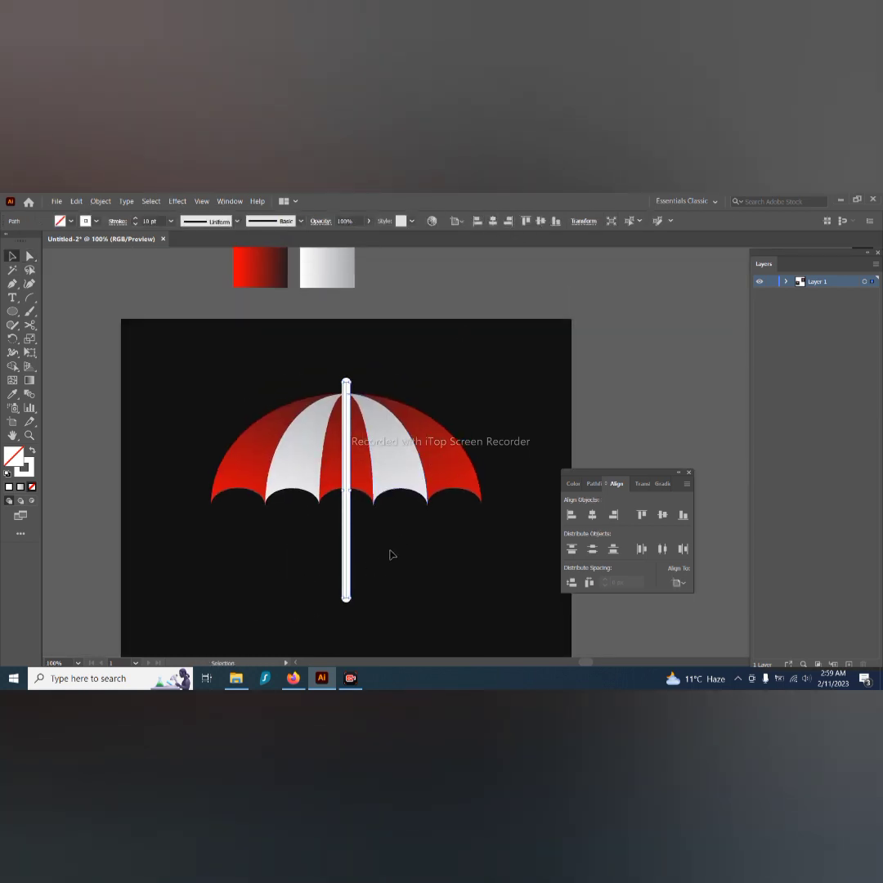
# Step: Pen-draw the hook's bottom bar and upright tip from the pole's bottom end
pyautogui.hotkey('ctrl', '=')
pyautogui.press('p')
pyautogui.click(345, 591)
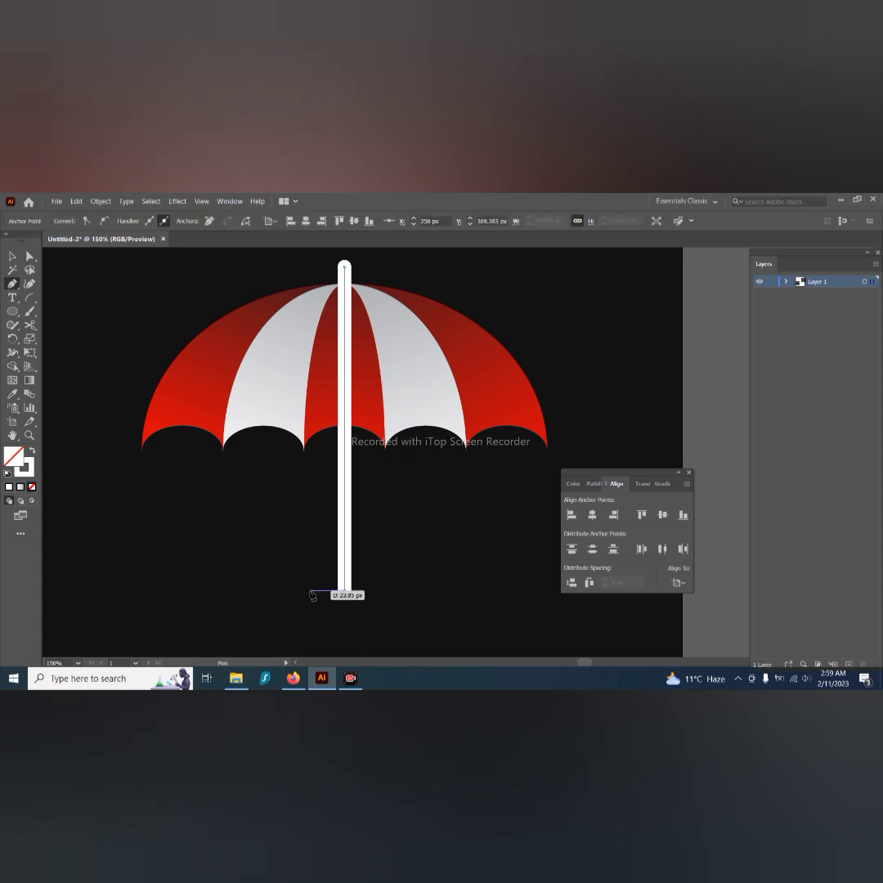
pyautogui.click(304, 590)
pyautogui.click(304, 563)
# Step: Round the hook's corners into a curve with the live-corner widget
pyautogui.press('a')
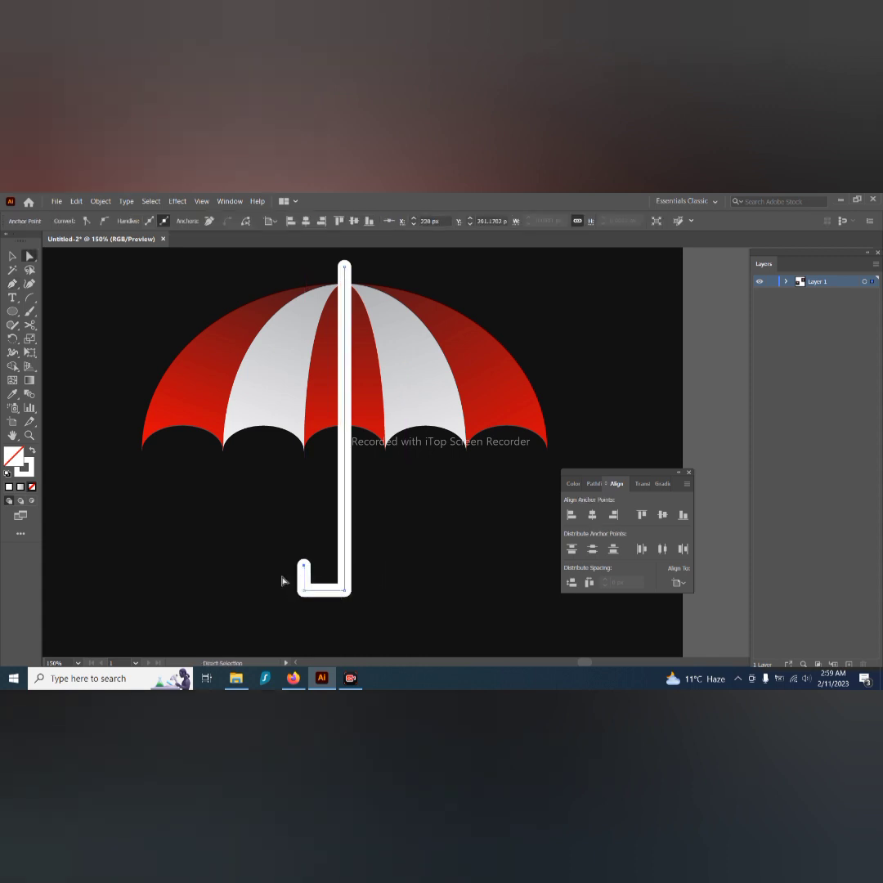
pyautogui.moveTo(339, 578); pyautogui.dragTo(339, 508)
pyautogui.press('v')
pyautogui.click(396, 548)
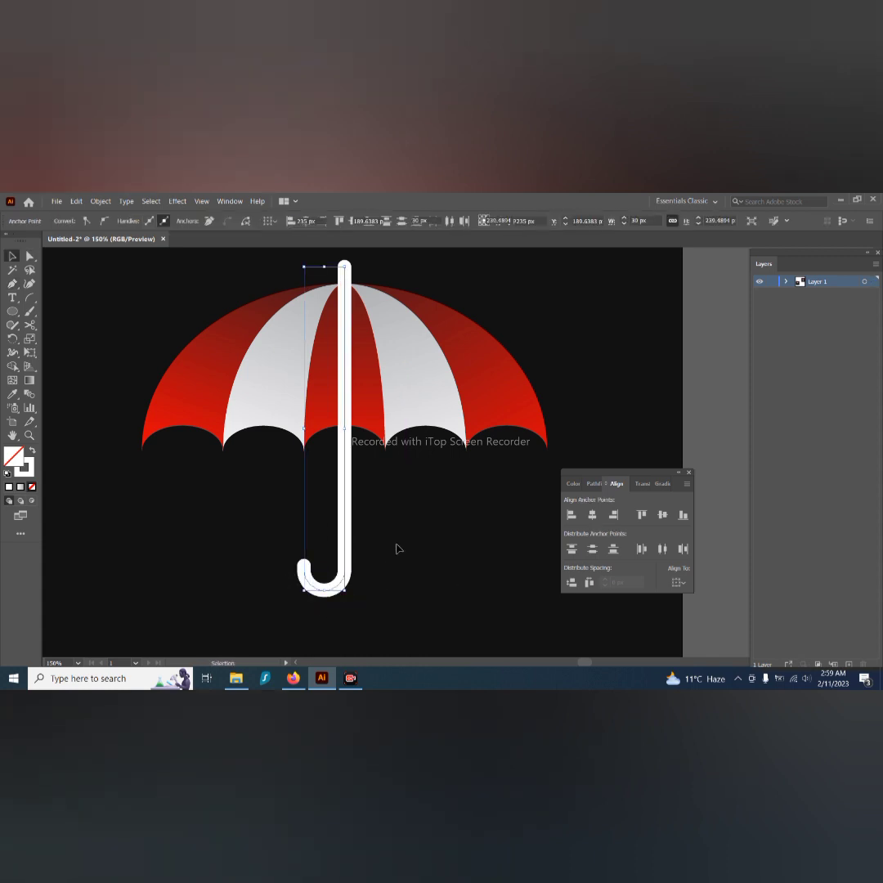
pyautogui.scroll(2, 398, 570)
# Step: Cancel the save-as dialog and reselect the J-handle path
pyautogui.hotkey('ctrl', 's')
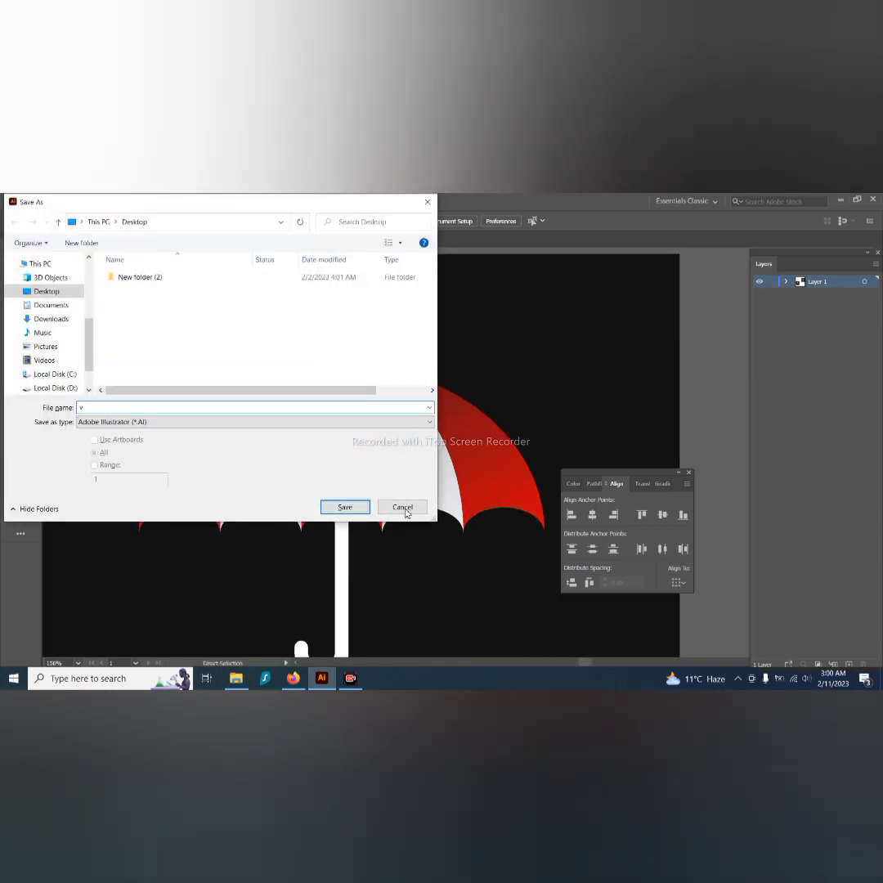
pyautogui.click(402, 507)
pyautogui.scroll(-1, 394, 584)
pyautogui.moveTo(384, 562); pyautogui.dragTo(306, 585)
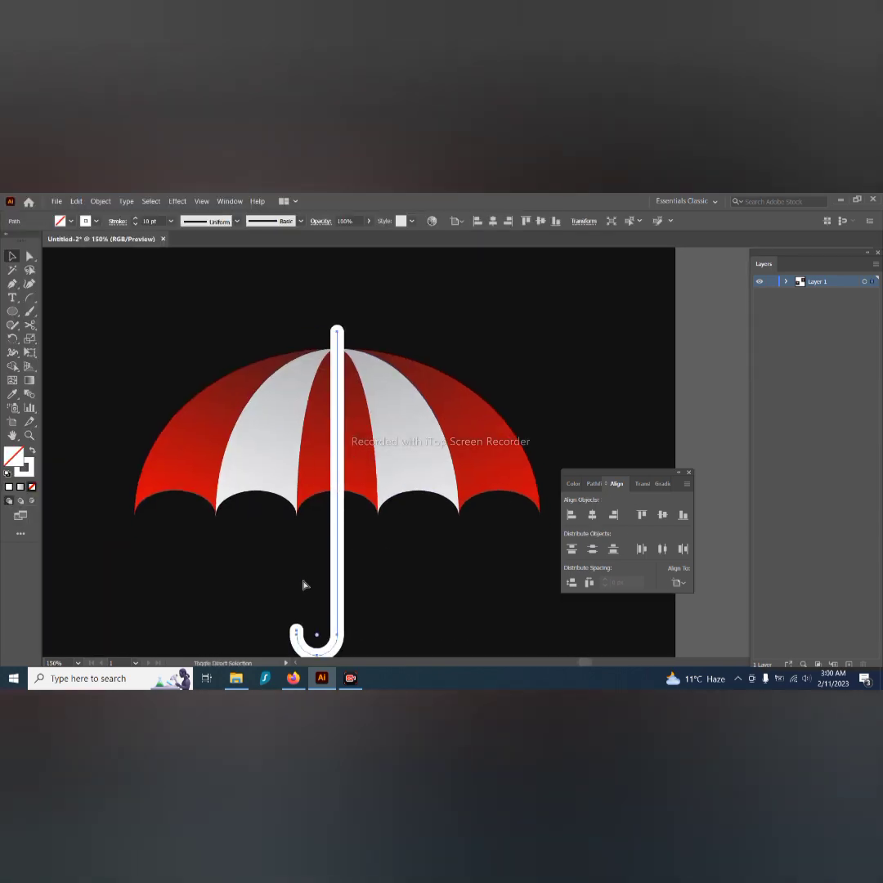
# Step: Expand the handle's stroke into a filled shape with Object > Expand
pyautogui.hotkey('ctrl', '-')
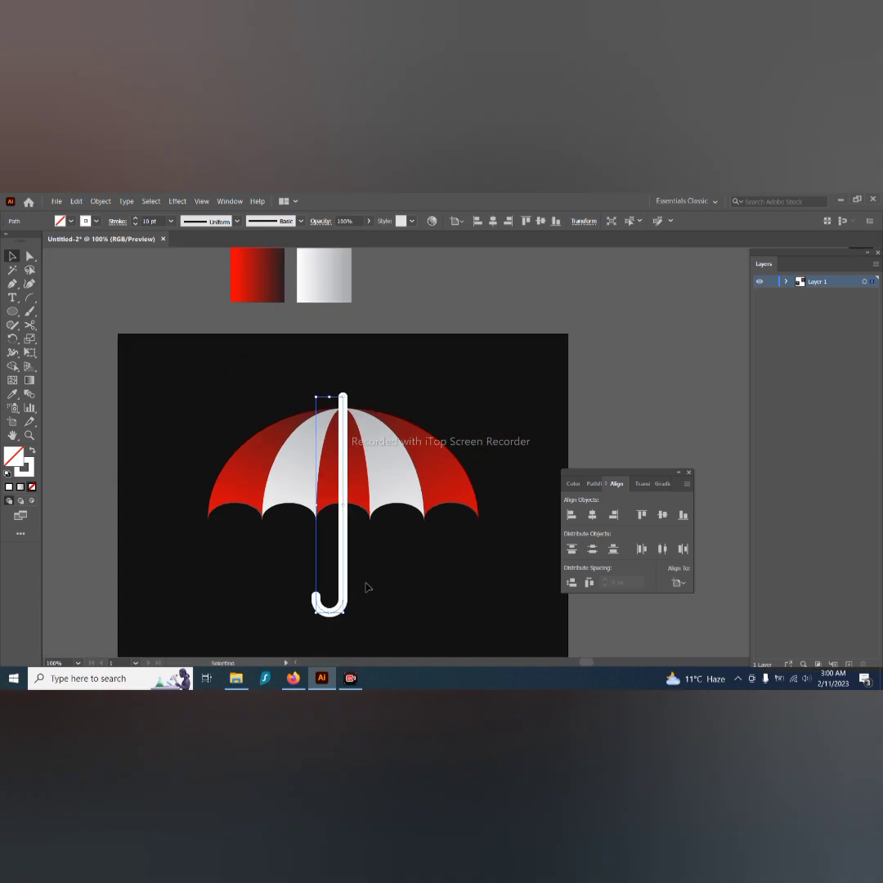
pyautogui.click(101, 200)
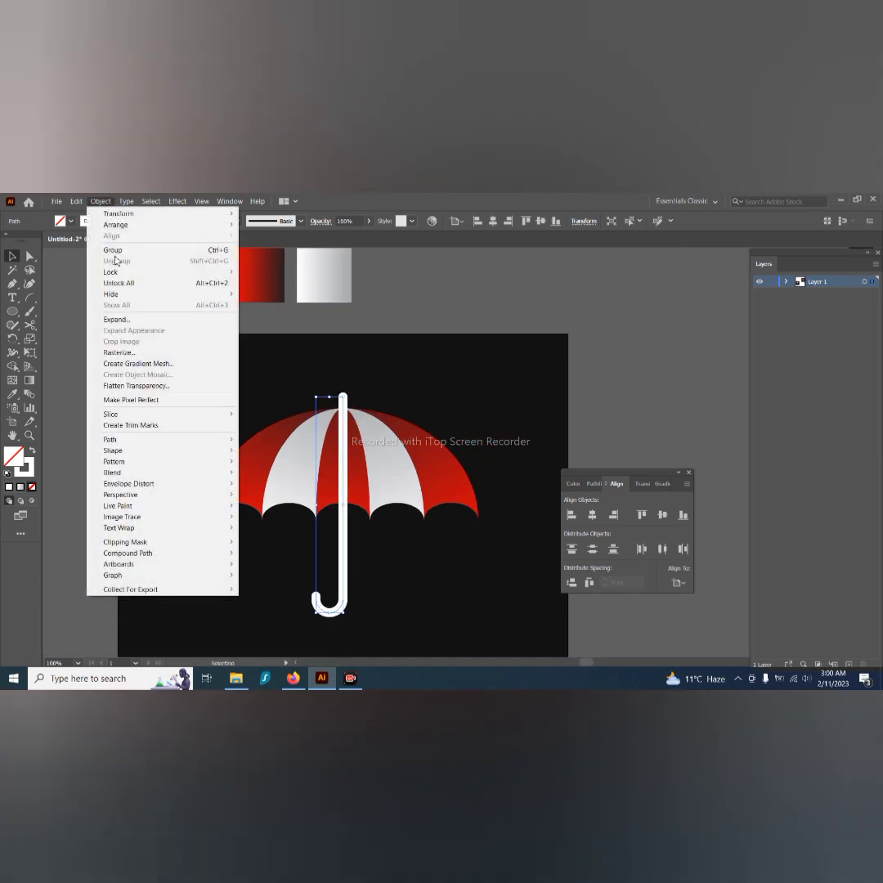
pyautogui.click(114, 317)
pyautogui.click(414, 501)
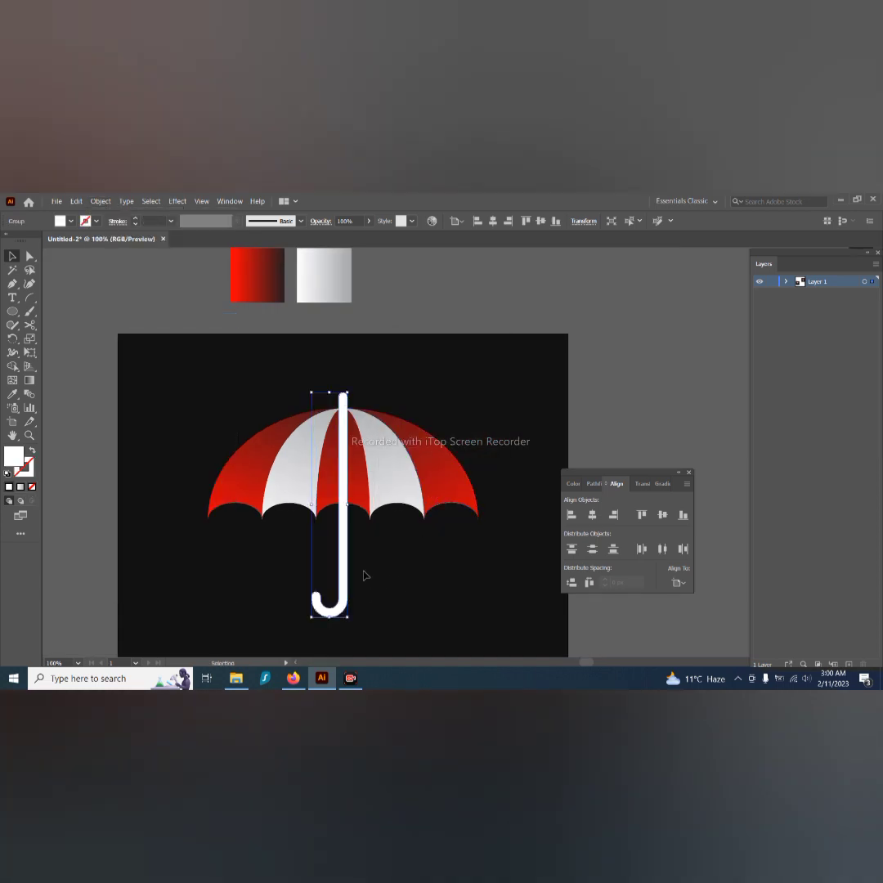
pyautogui.hotkey('ctrl', 'shift', 'a')
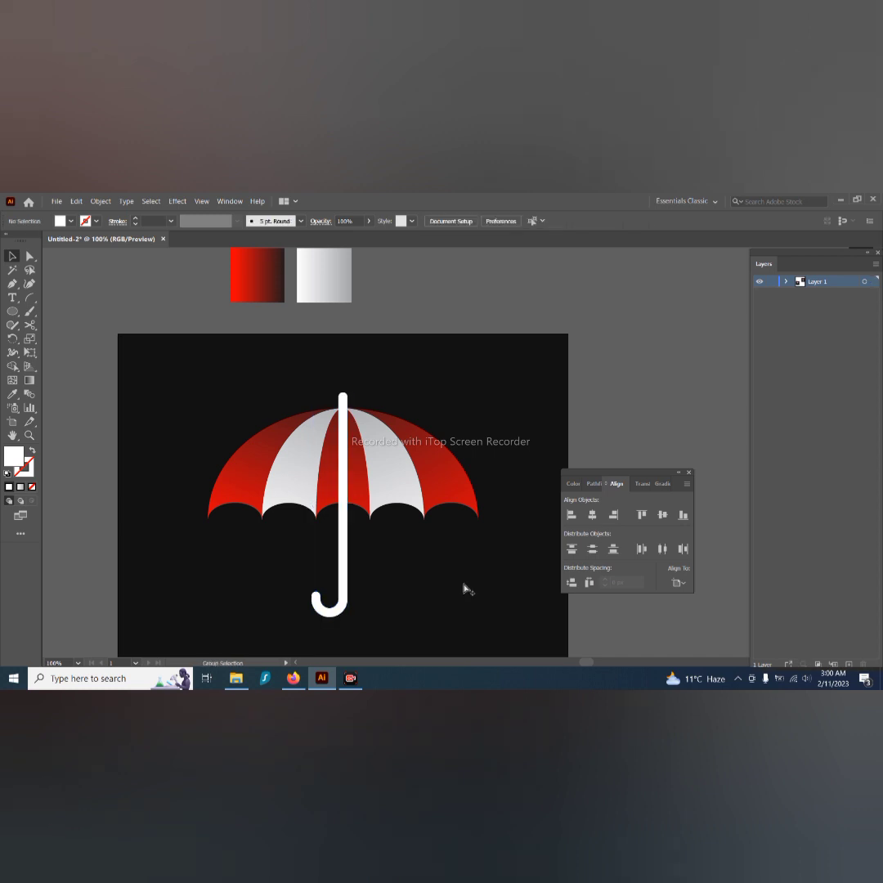
# Step: Check the background rectangle and J-handle selections, then clear the selection
pyautogui.click(505, 424)
pyautogui.click(347, 448)
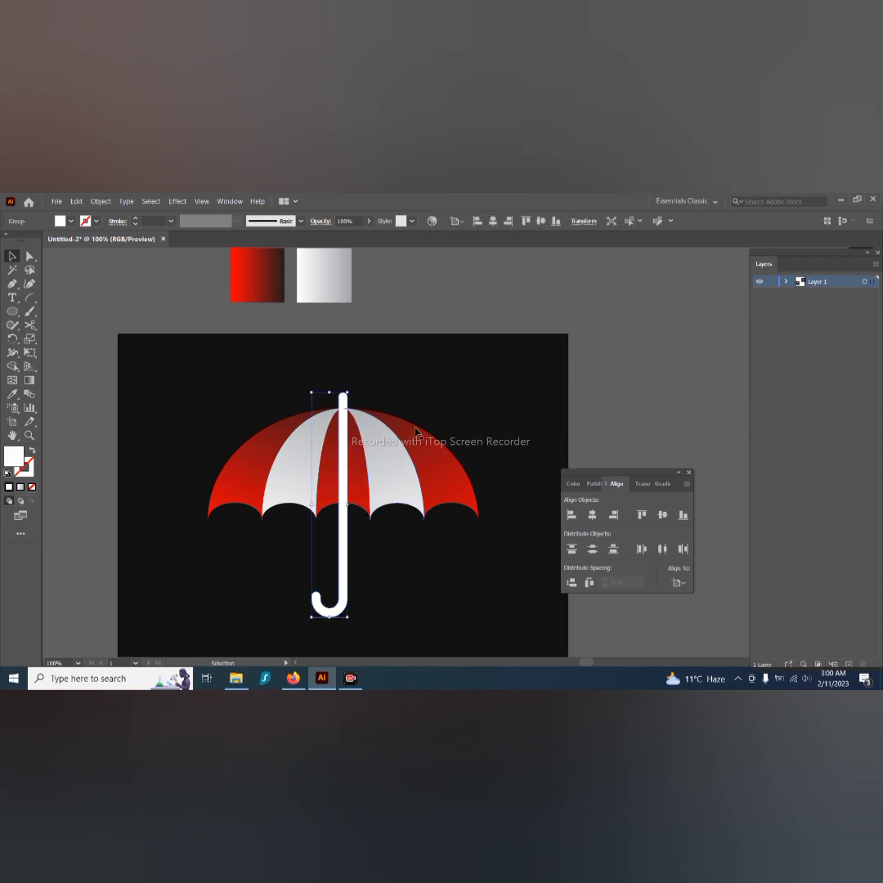
pyautogui.keyDown('shift'); pyautogui.click(487, 403); pyautogui.keyUp('shift')
pyautogui.click(611, 408)
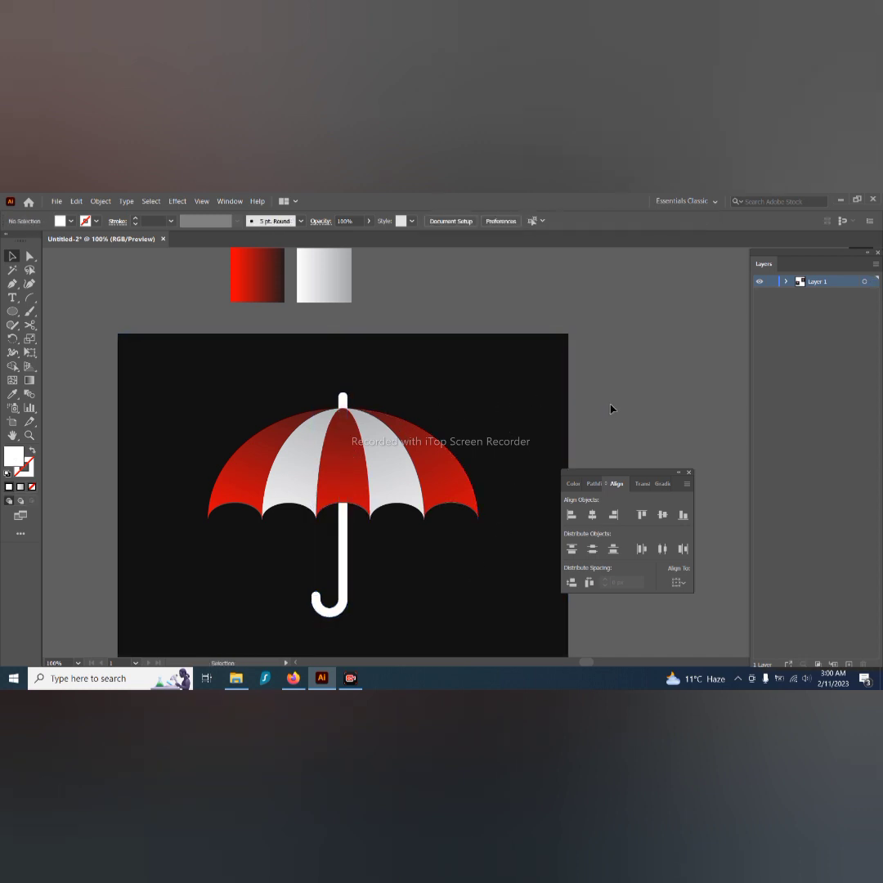
# Step: Undo an accidental move of the black background rectangle
pyautogui.scroll(1, 394, 539)
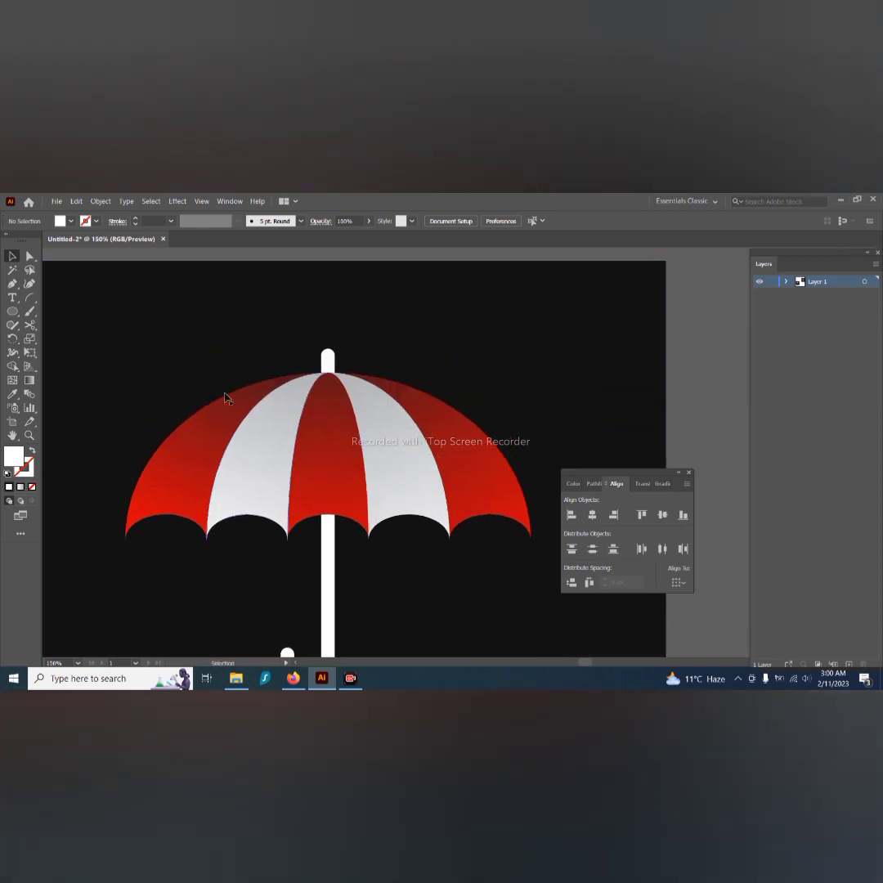
pyautogui.moveTo(207, 398); pyautogui.dragTo(447, 448)
pyautogui.hotkey('ctrl', 'z')
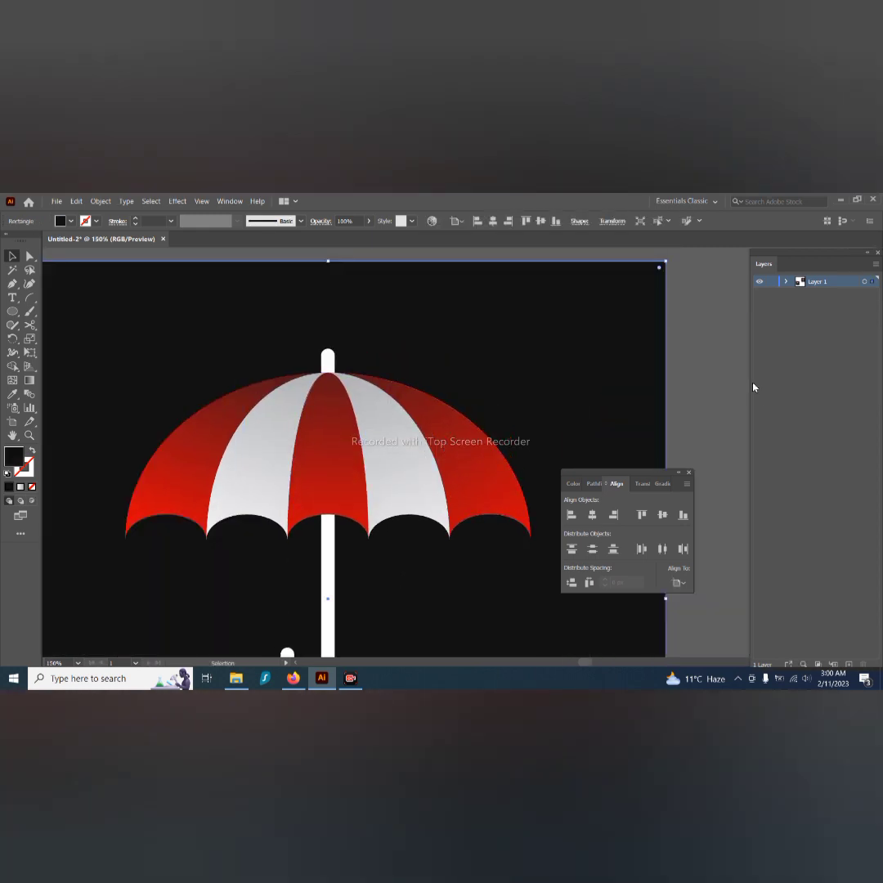
pyautogui.hotkey('ctrl', 'shift', 'a')
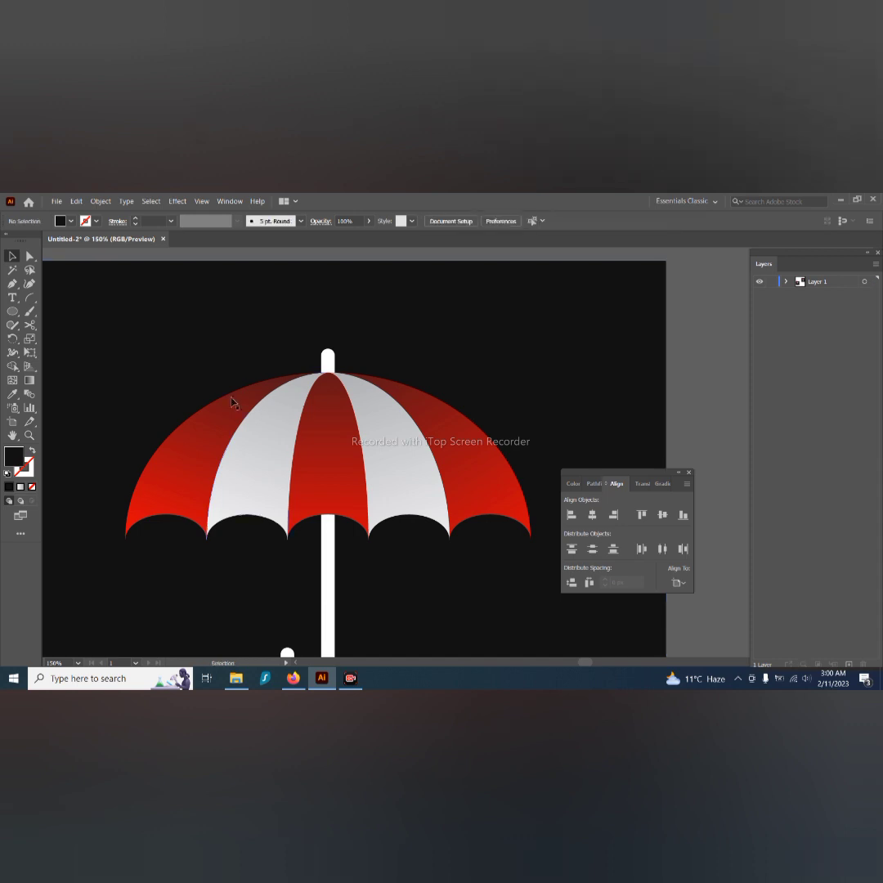
# Step: Stretch the canopy taller by dragging its top edge upward
pyautogui.moveTo(439, 463); pyautogui.dragTo(485, 464)
pyautogui.keyDown('shift'); pyautogui.click(328, 572); pyautogui.keyUp('shift')
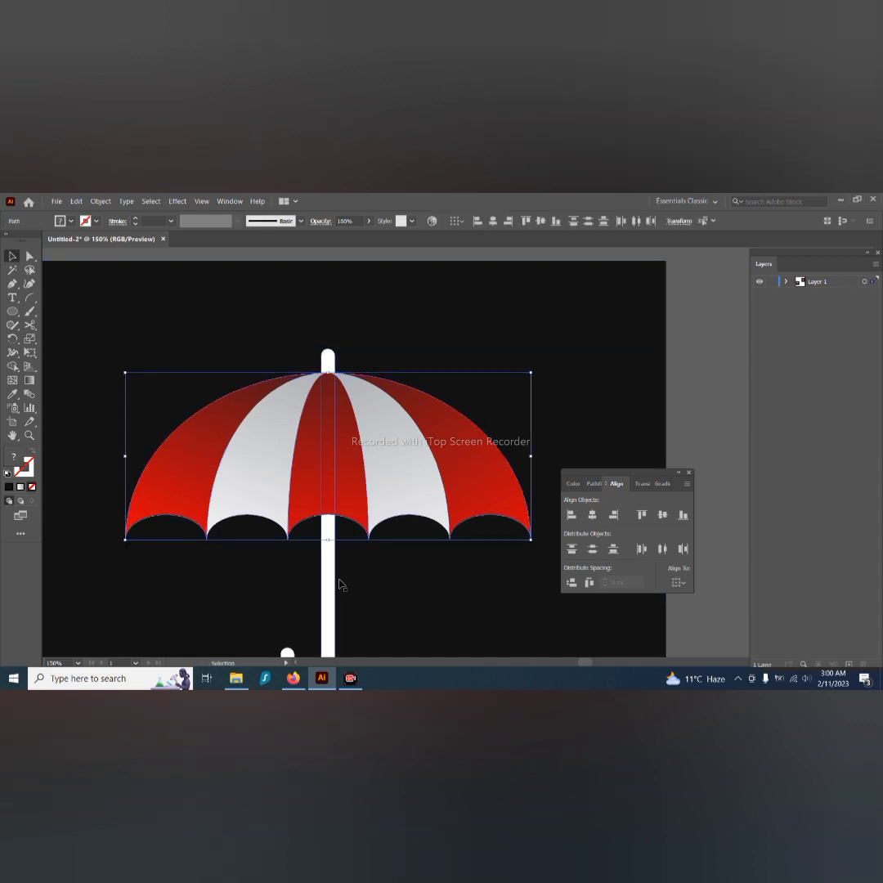
pyautogui.moveTo(327, 369); pyautogui.dragTo(330, 357)
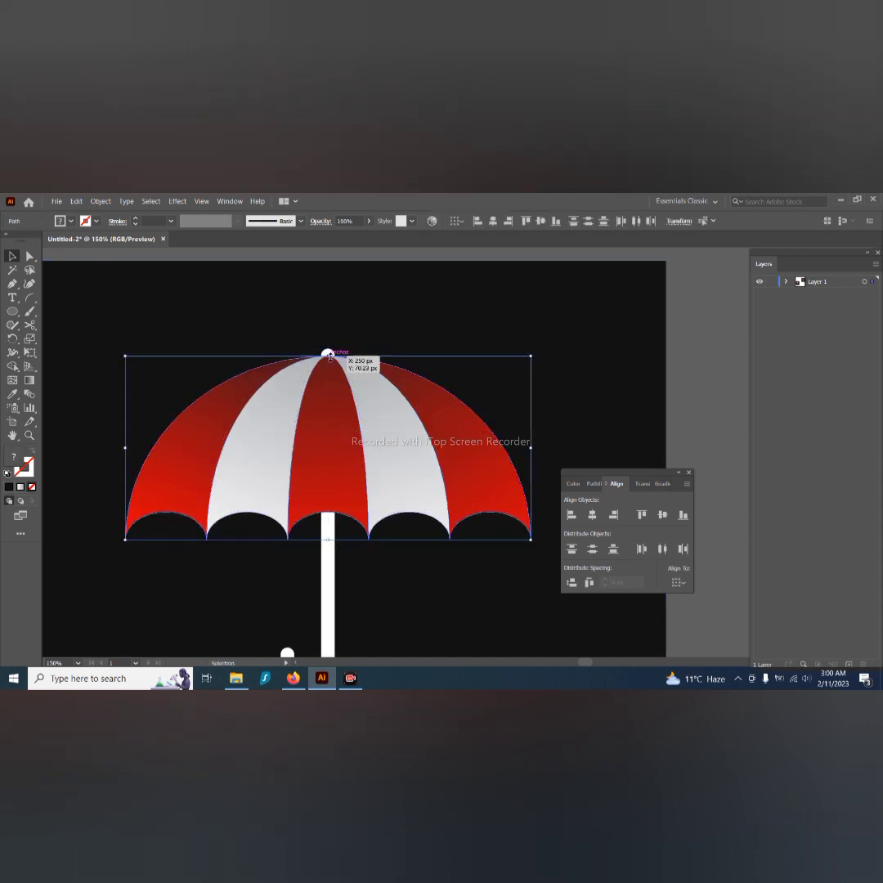
# Step: Raise the pole's top anchor above the canopy peak in isolation mode
pyautogui.click(333, 587)
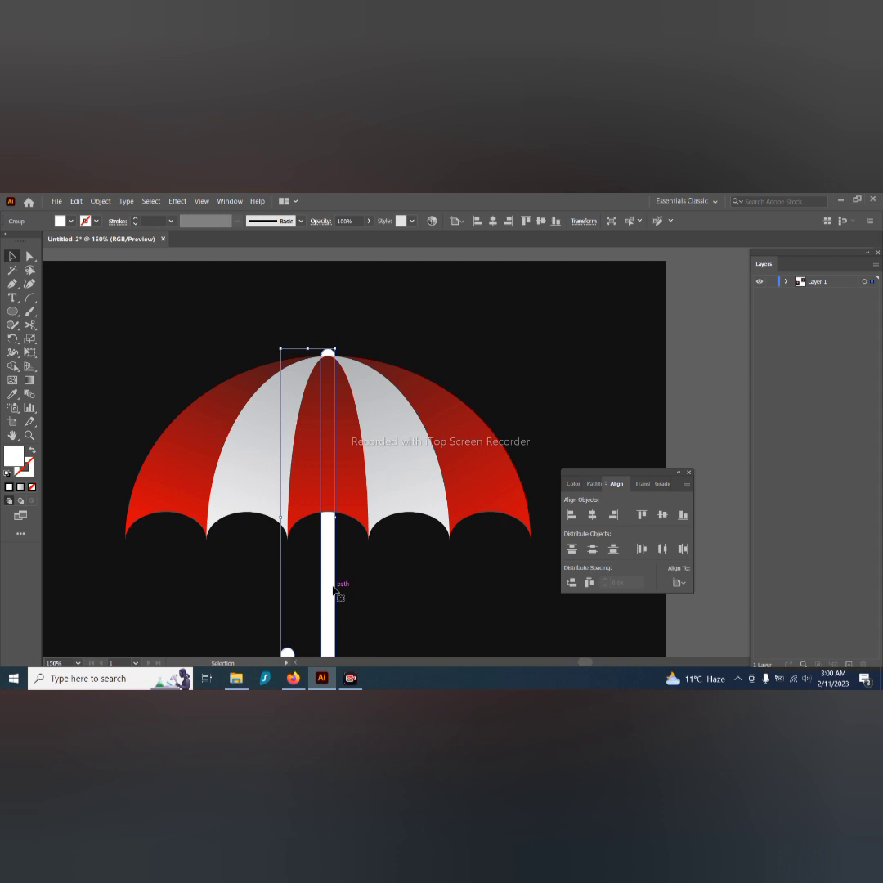
pyautogui.click(611, 222)
pyautogui.press('a')
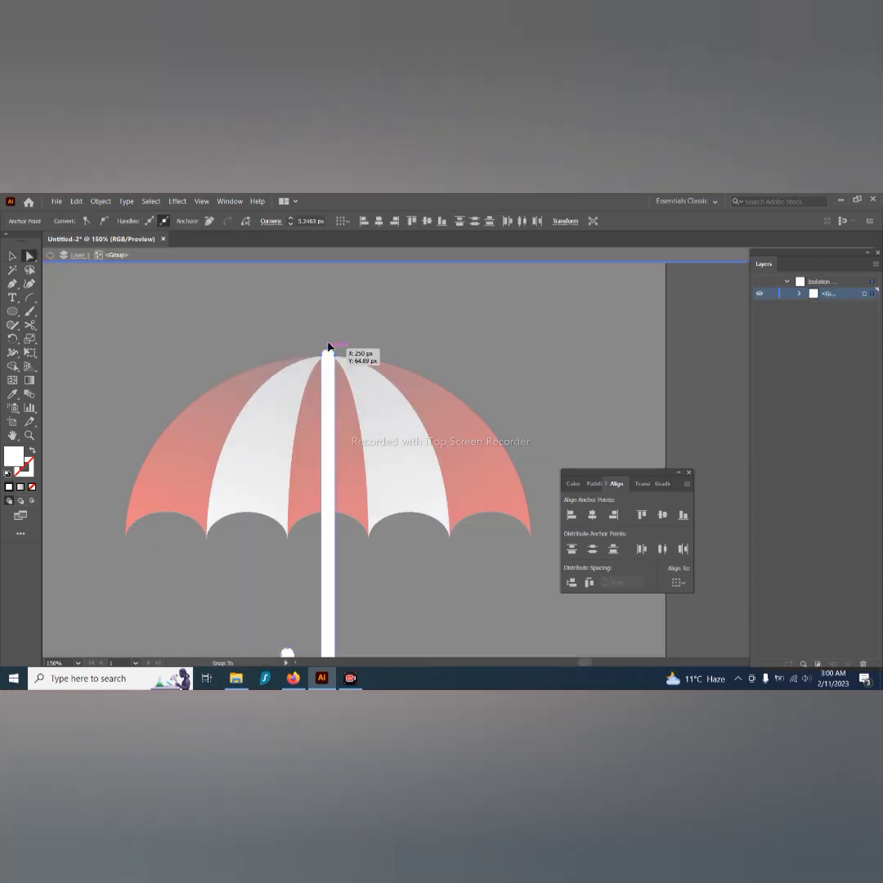
pyautogui.moveTo(328, 347); pyautogui.dragTo(328, 339)
pyautogui.doubleClick(361, 342)
# Step: Group all umbrella parts and centre the group vertically on the artboard
pyautogui.hotkey('ctrl', '1')
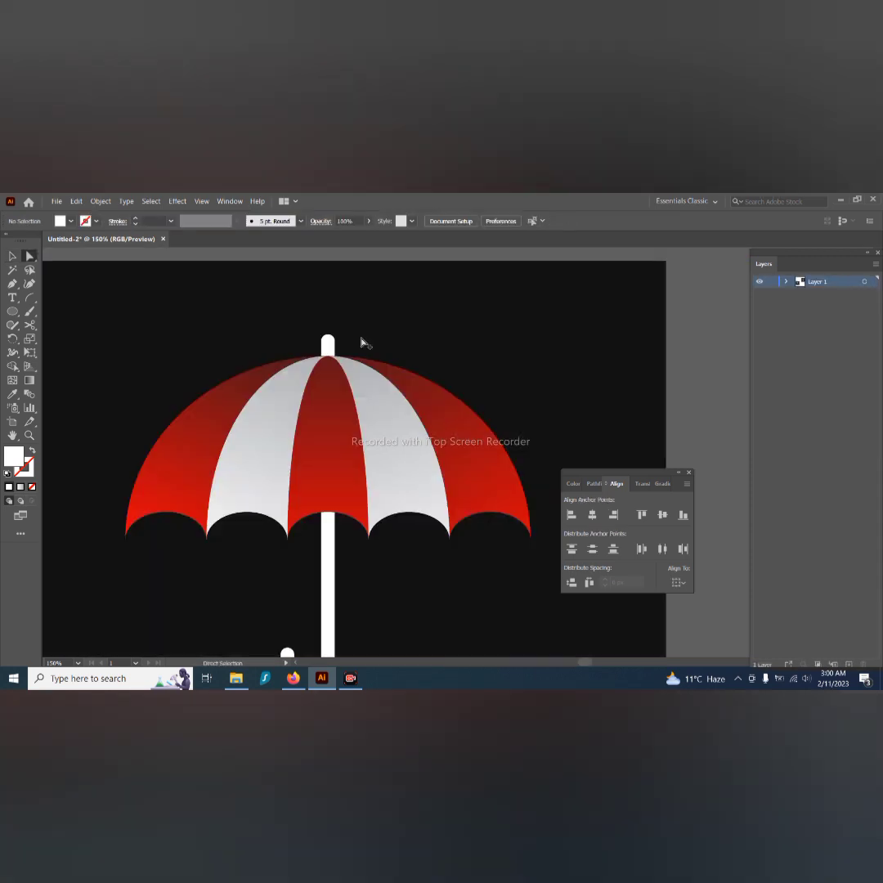
pyautogui.moveTo(392, 523); pyautogui.dragTo(392, 528)
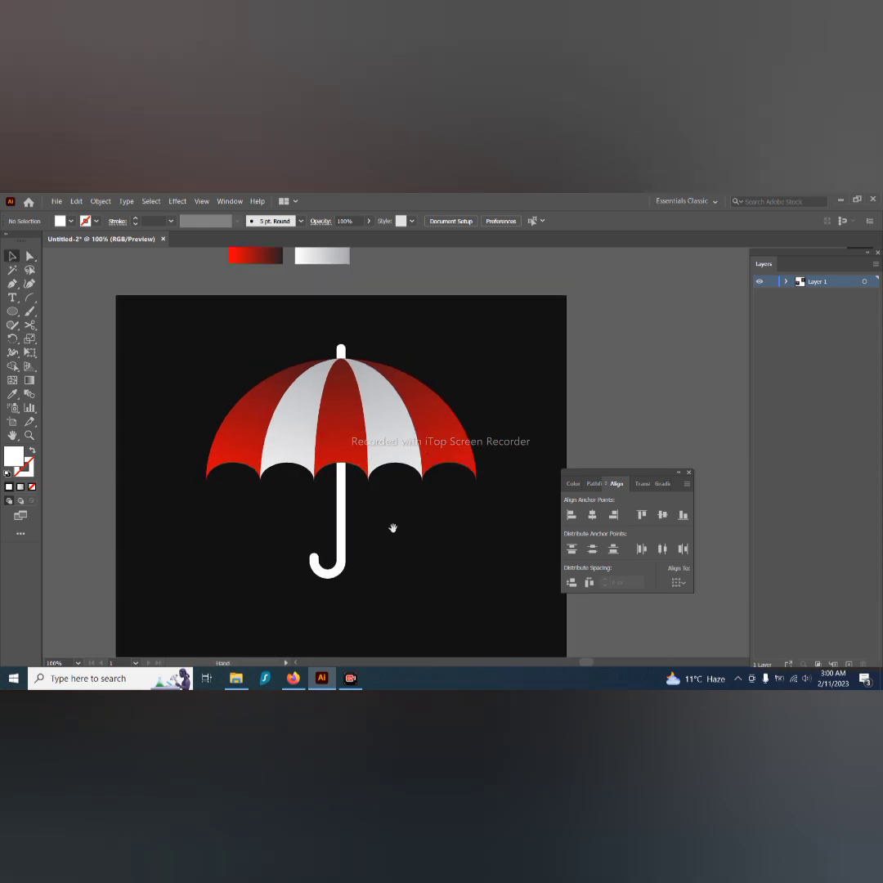
pyautogui.moveTo(225, 333); pyautogui.dragTo(503, 616)
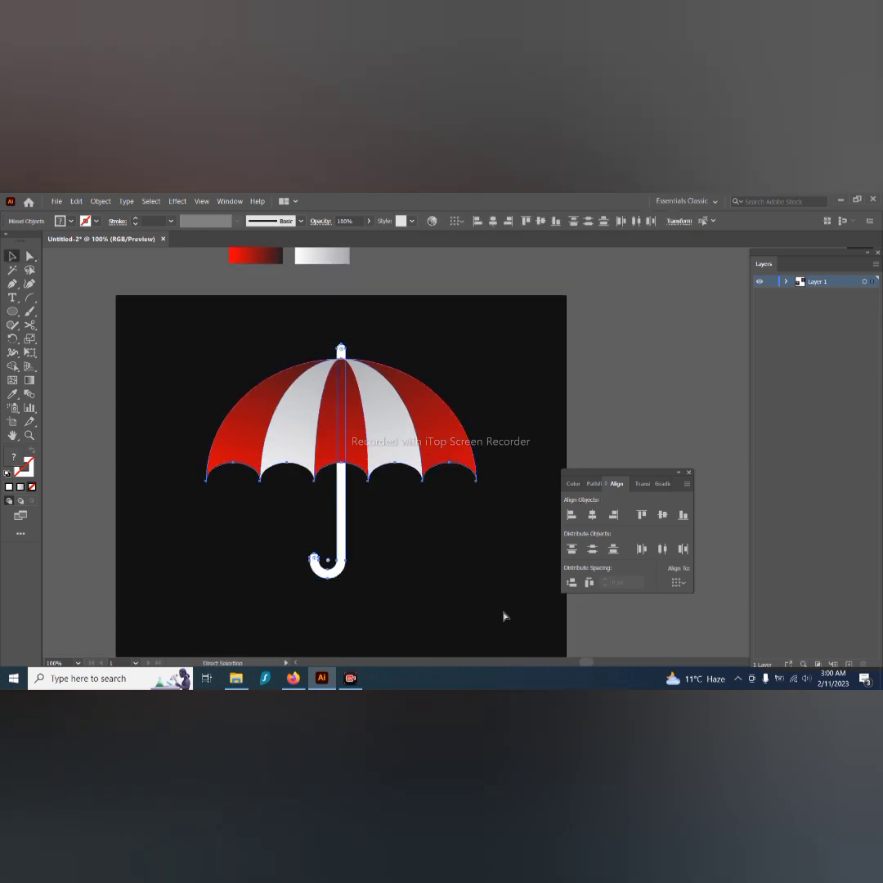
pyautogui.hotkey('ctrl', 'g')
pyautogui.press('v')
pyautogui.click(536, 225)
pyautogui.scroll(-1, 490, 404)
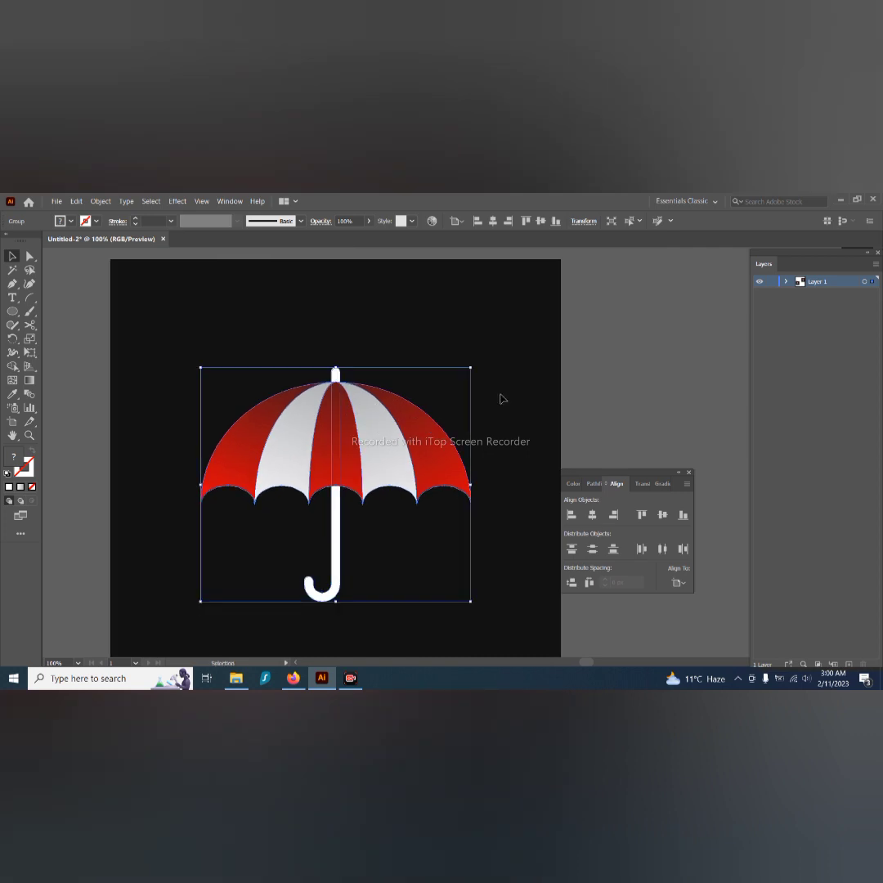
pyautogui.click(494, 390)
# Step: Preview the finished umbrella in Full Screen Mode, zooming in and back out
pyautogui.hotkey('alt', 'f')
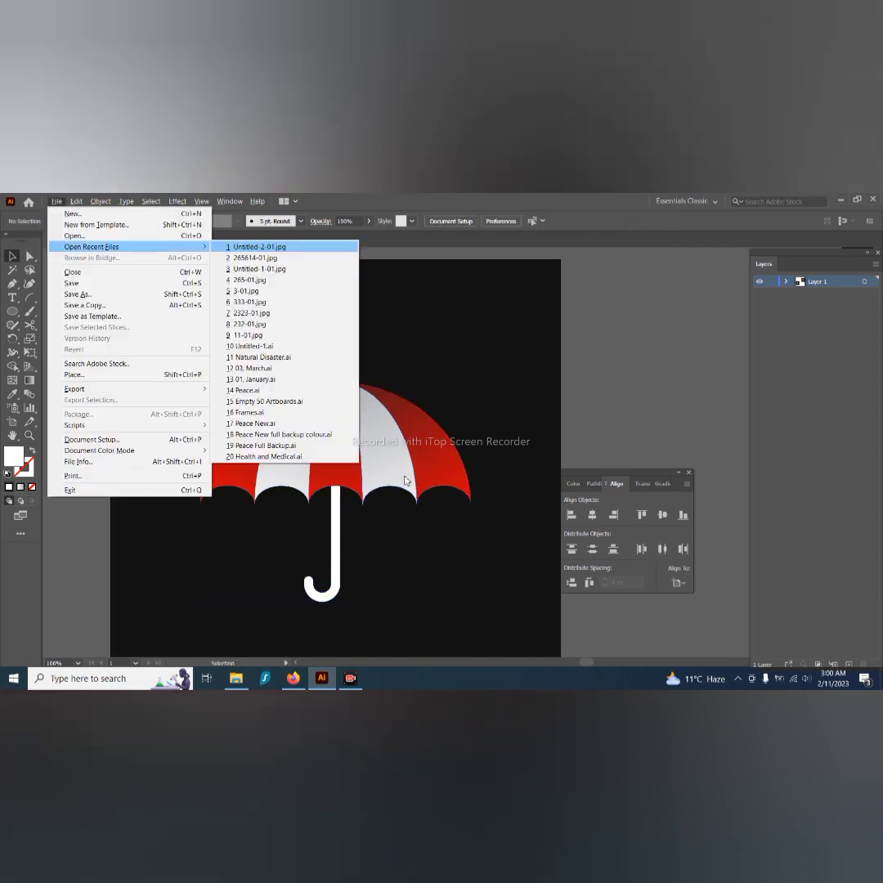
pyautogui.press('Escape')
pyautogui.press('f')
pyautogui.hotkey('ctrl', '=')
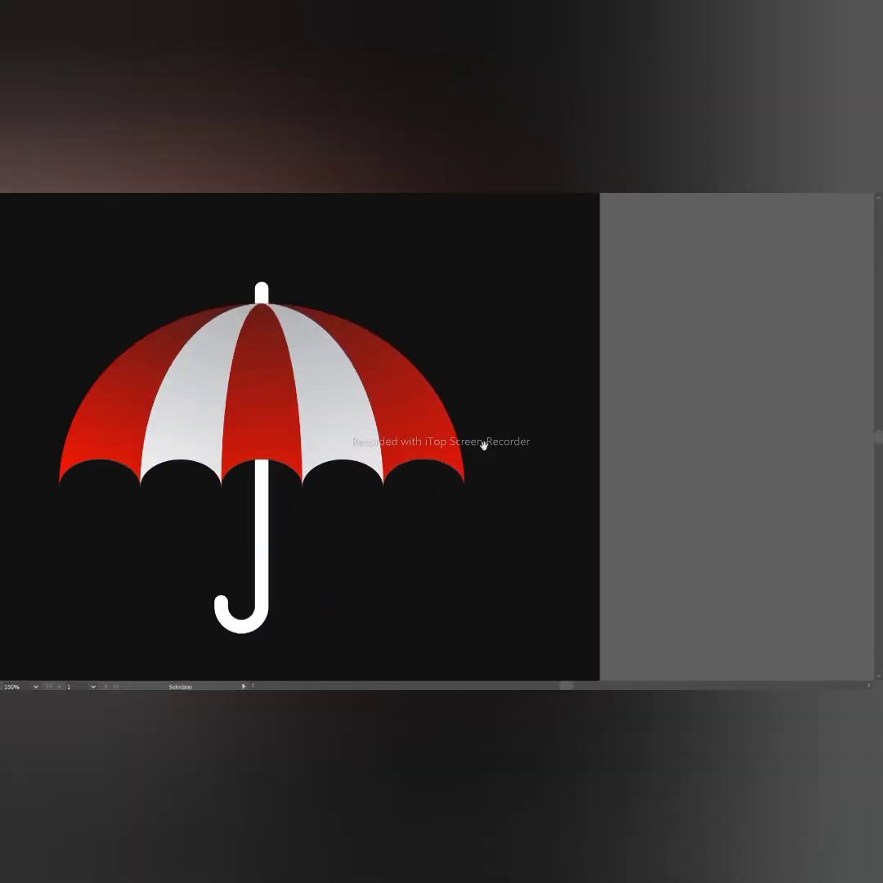
pyautogui.hotkey('ctrl', '-')
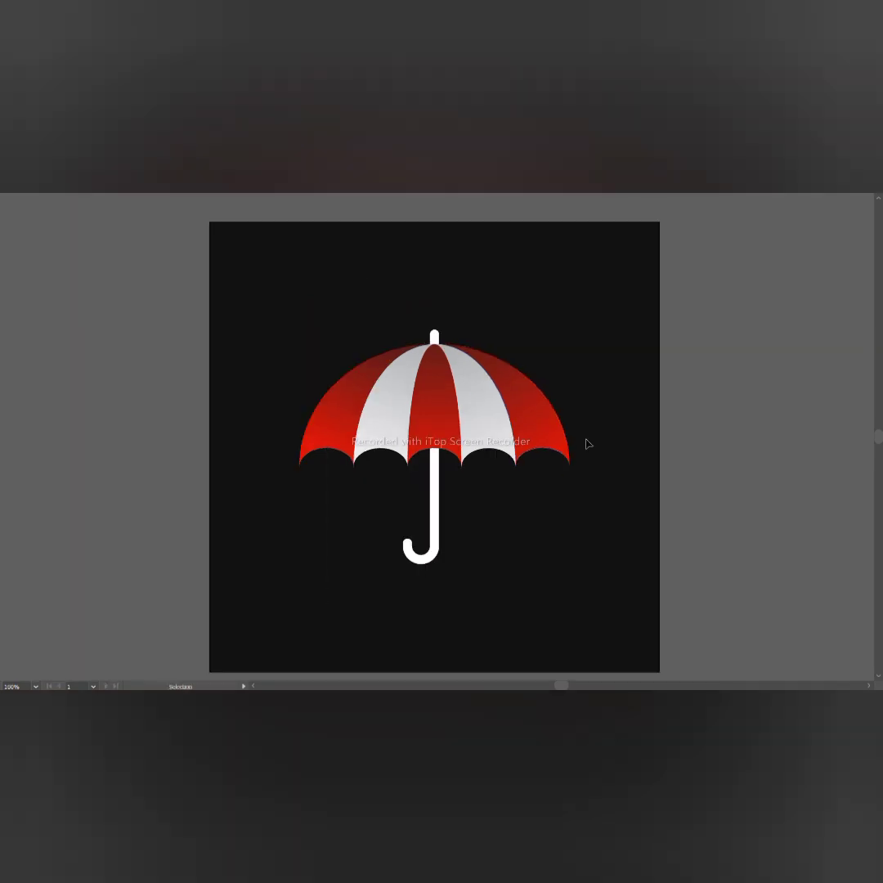